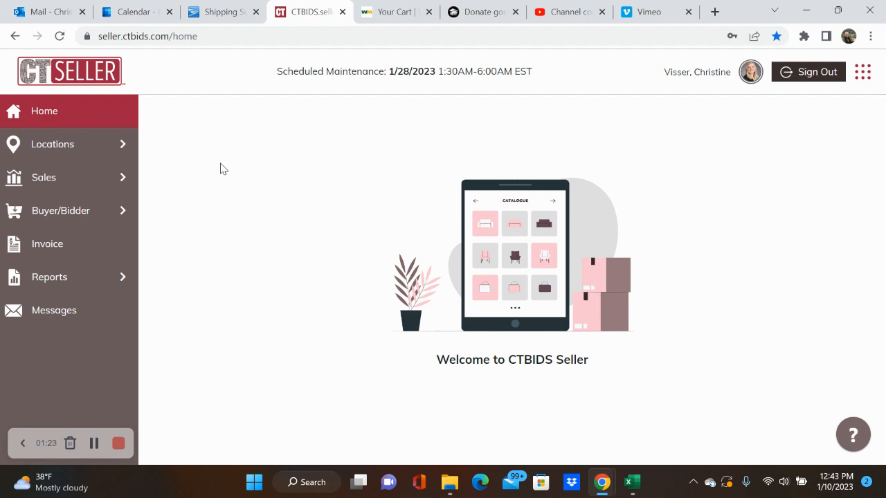
Step: Open the Sales page from the left navigation menu
left_click(63, 176)
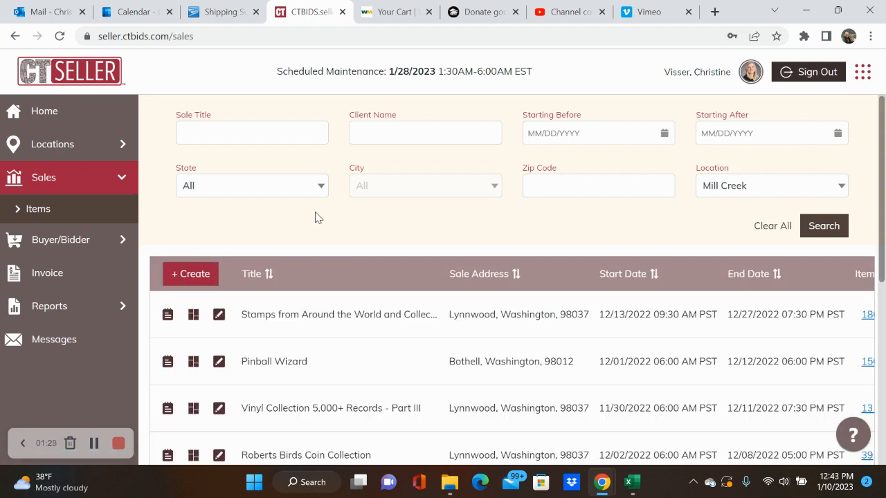
scroll(346, 371, "down", 1)
scroll(349, 373, "down", 3)
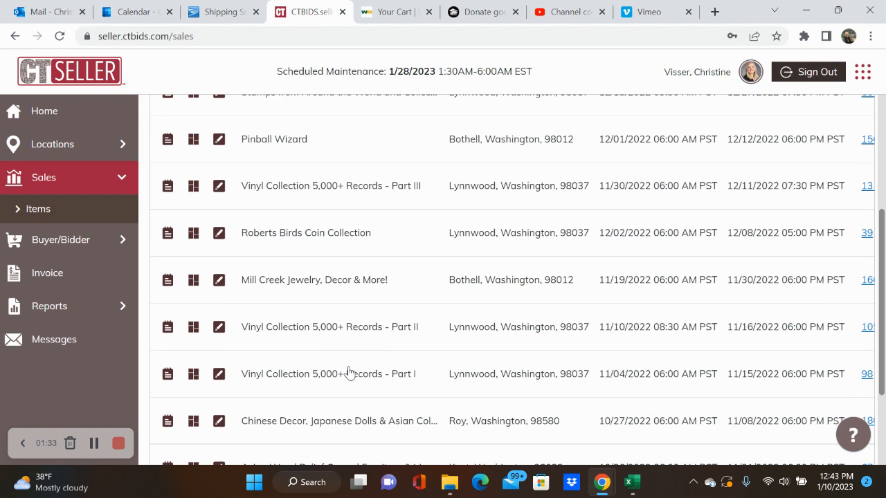
scroll(350, 373, "up", 2)
scroll(350, 373, "right", 2)
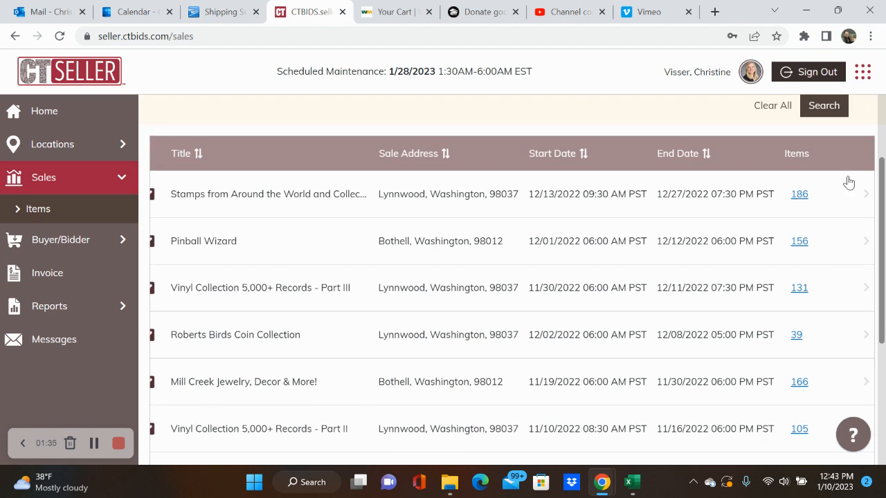
scroll(739, 327, "down", 2)
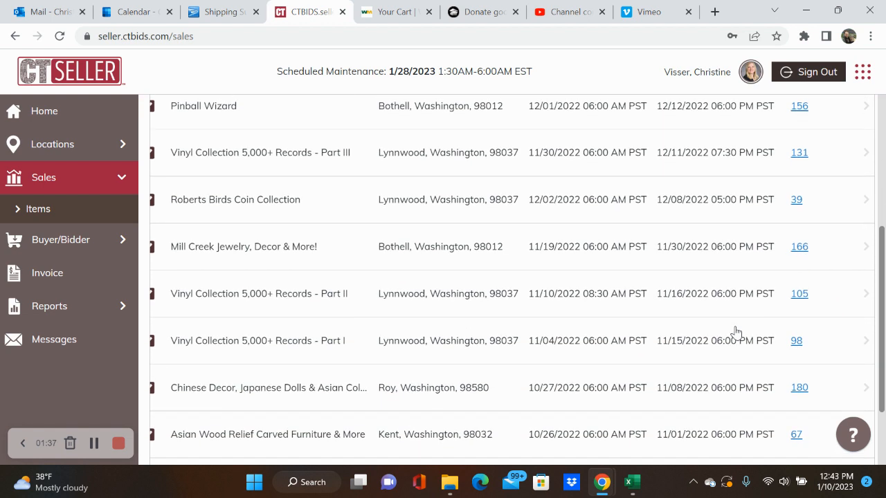
scroll(736, 333, "up", 3)
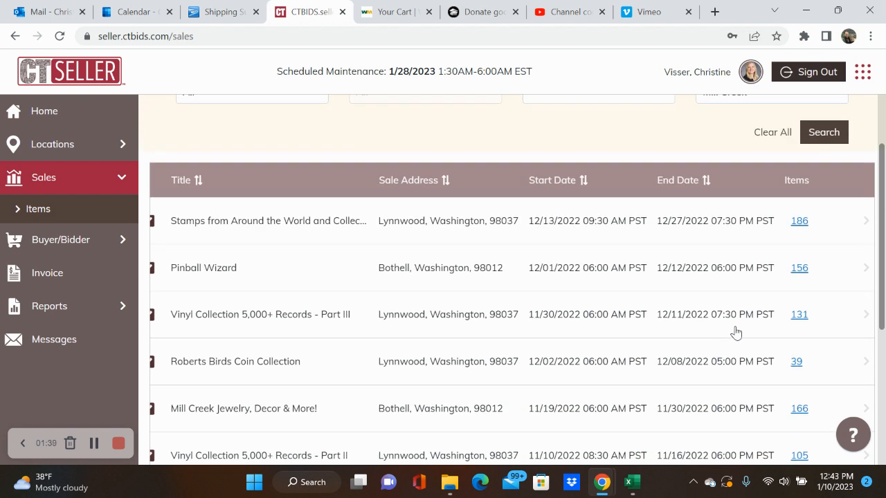
scroll(736, 332, "left", 2)
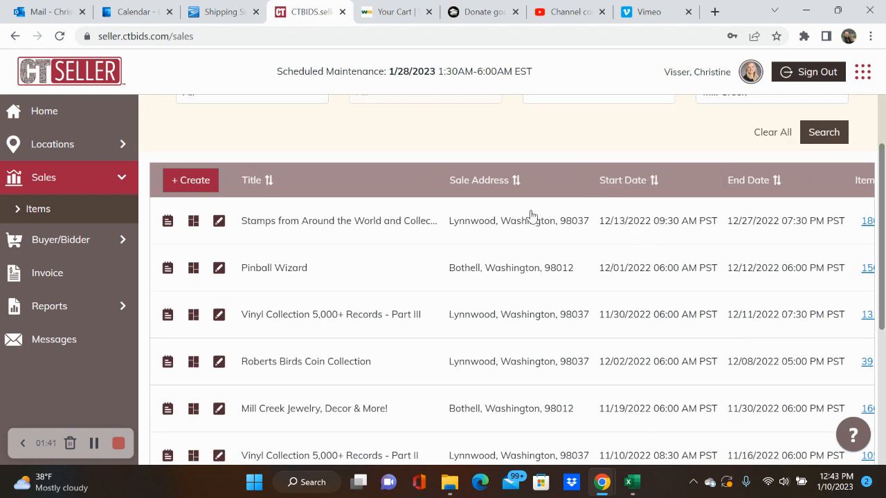
scroll(337, 139, "up", 1)
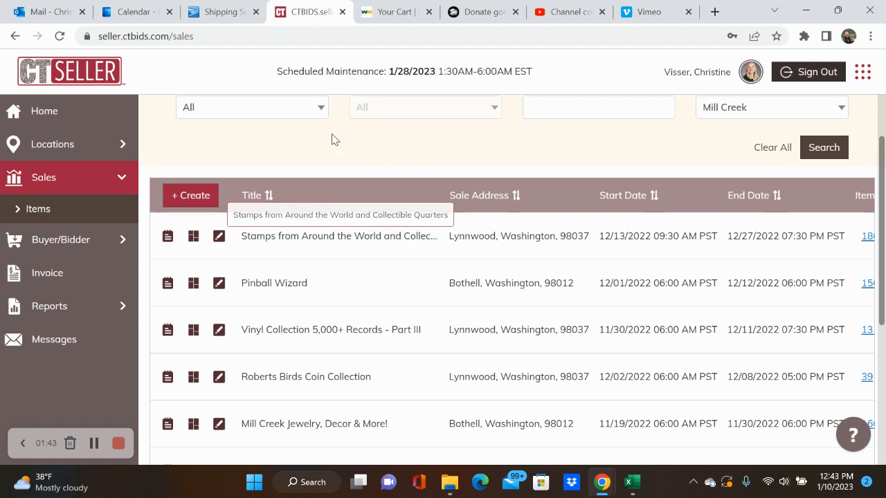
scroll(270, 194, "up", 1)
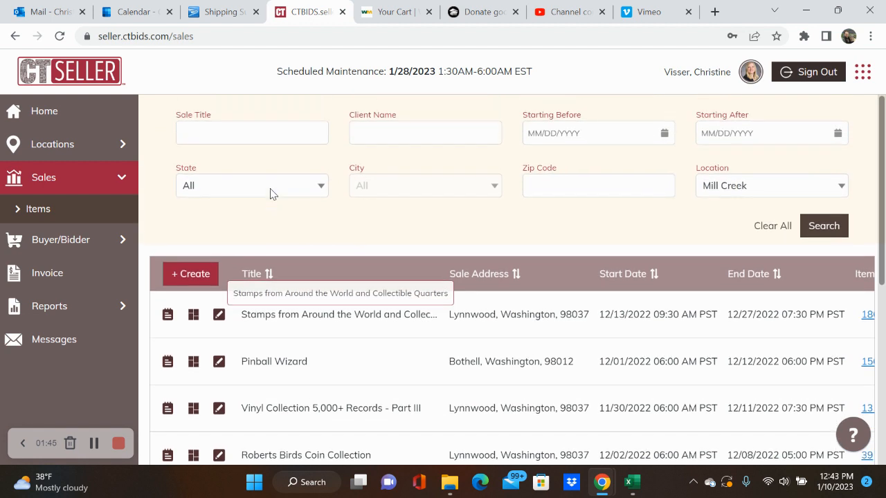
Step: Create a new sale, keep Mill Creek as its location, and review the Sale Details form
left_click(193, 277)
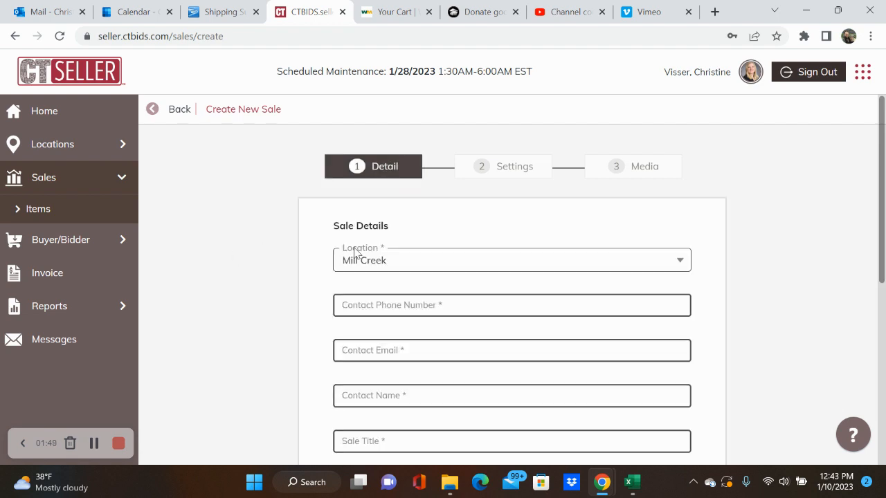
left_click(460, 267)
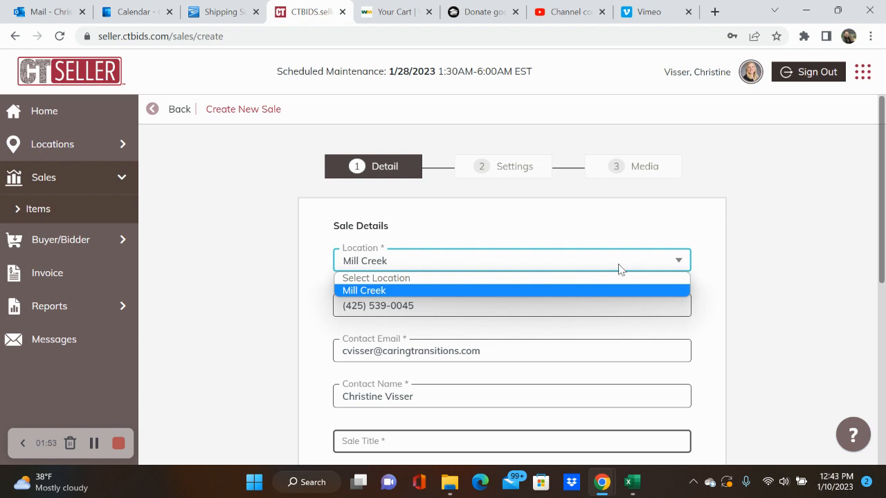
left_click(744, 246)
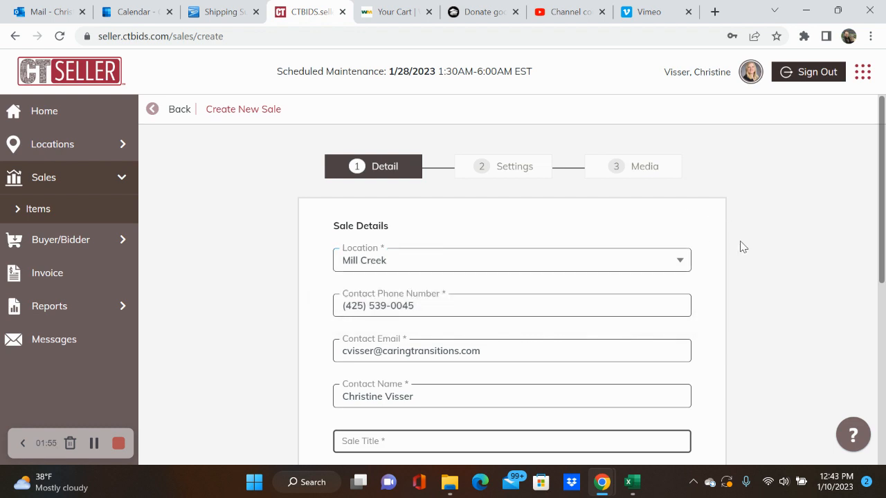
left_click(671, 267)
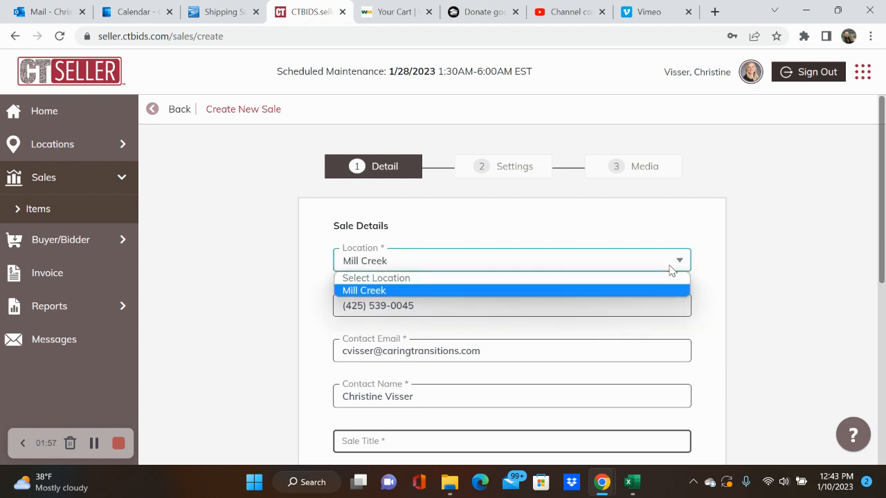
left_click(763, 225)
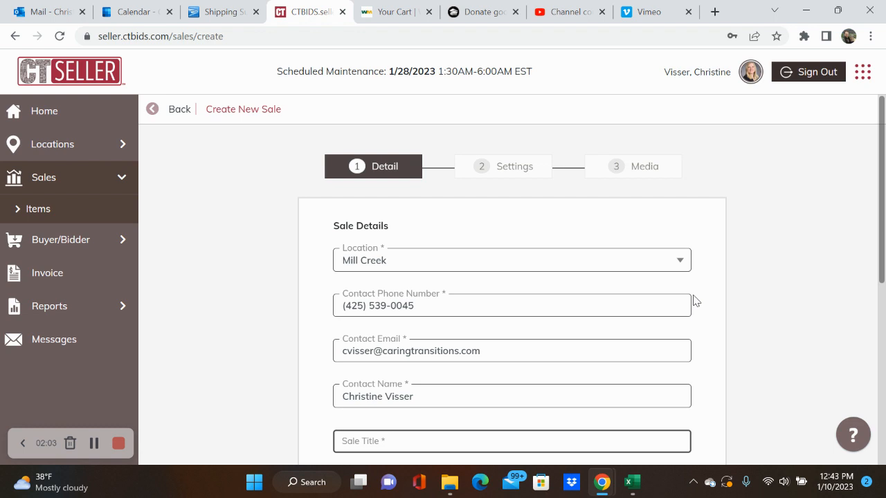
scroll(695, 301, "down", 2)
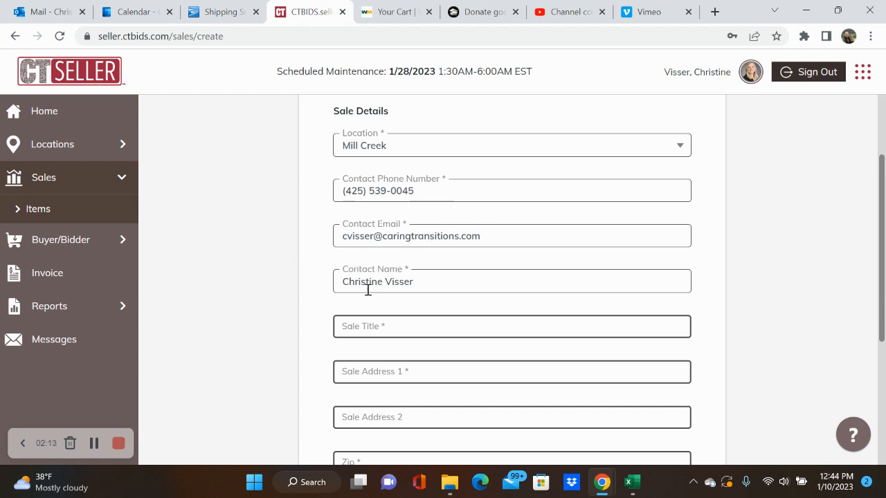
scroll(266, 357, "down", 1)
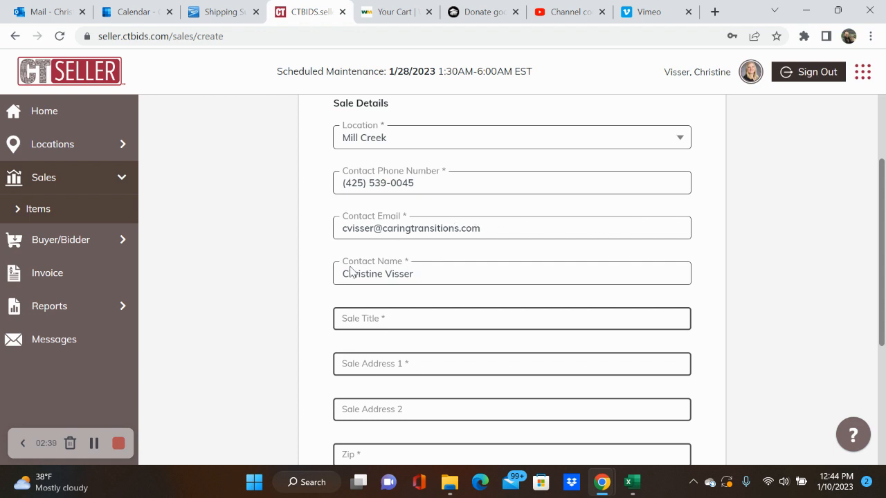
Step: Title the sale 'Dumpster Fire Auction - NAME TBD'
left_click(406, 316)
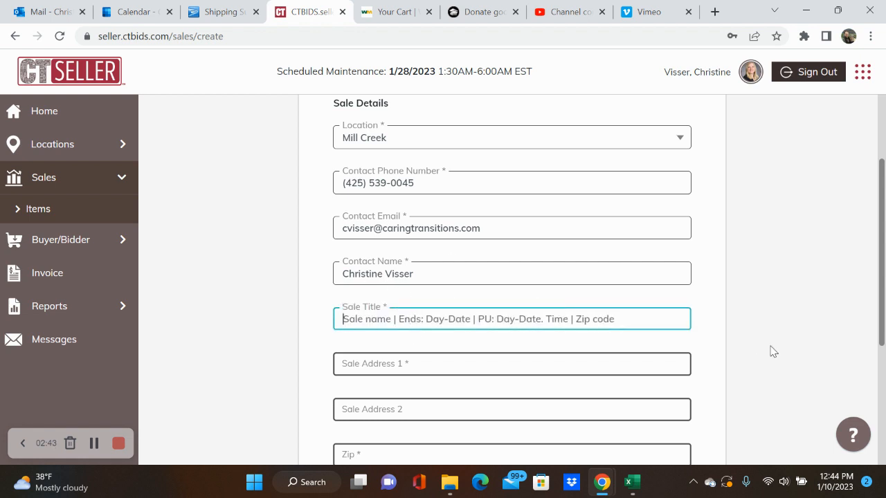
scroll(772, 352, "down", 2)
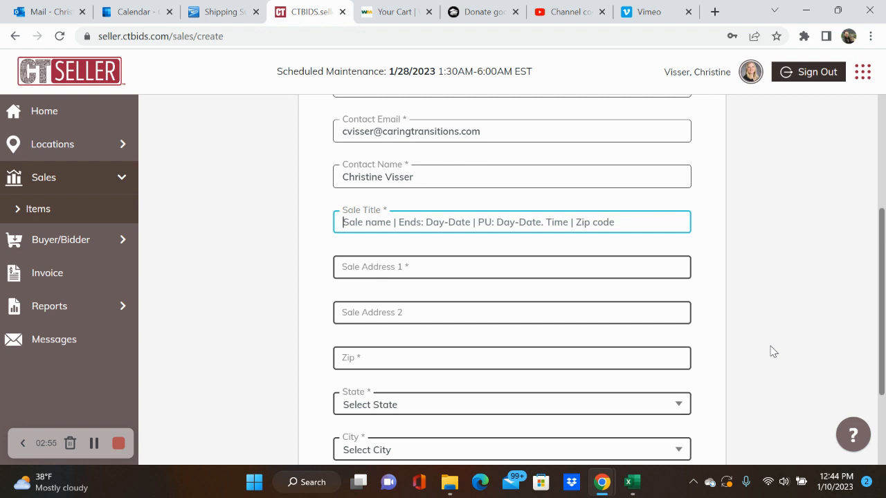
type("Dumpster Fire")
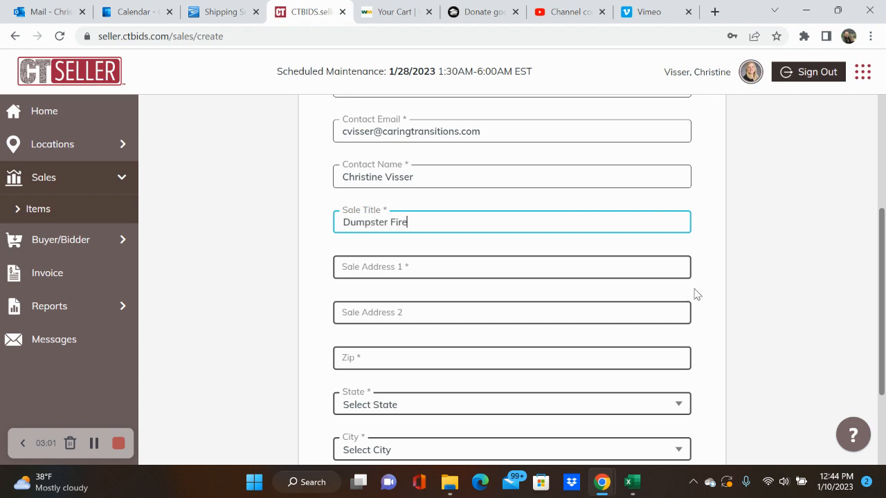
type(" Auction - NAME TBD")
left_click(761, 244)
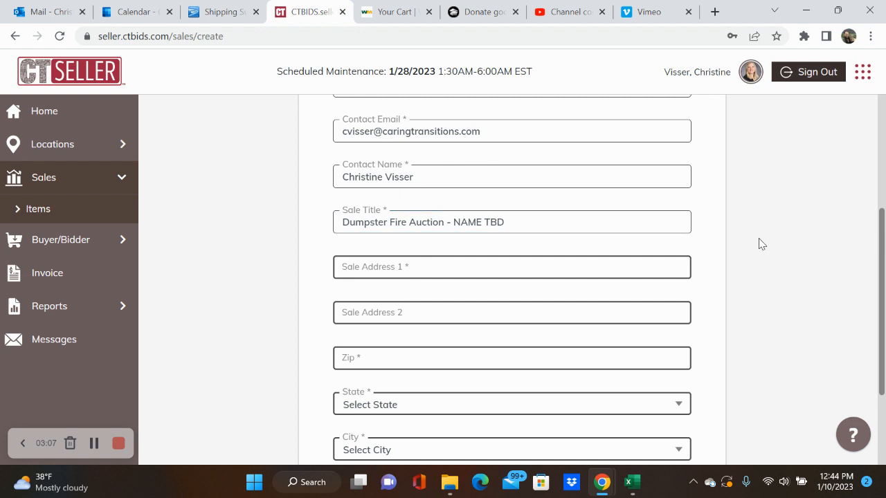
scroll(738, 291, "down", 1)
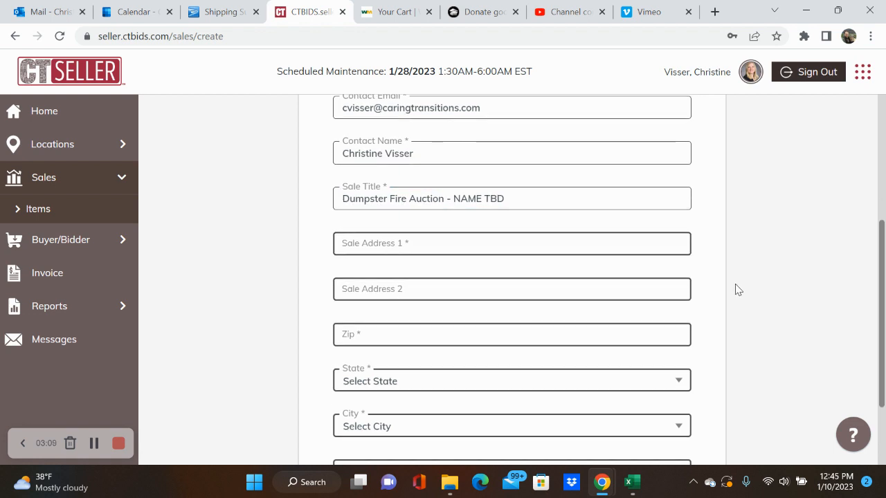
Step: Enter the sale's street address, zip 98188 and state Washington
left_click(674, 241)
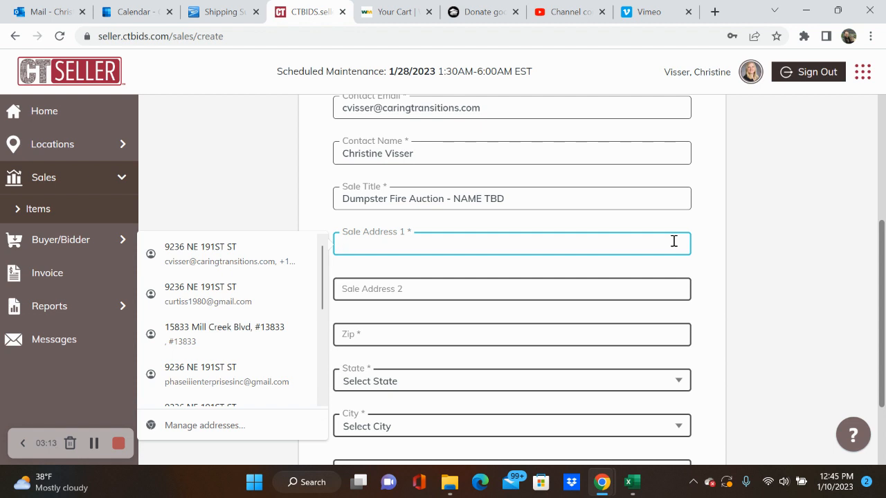
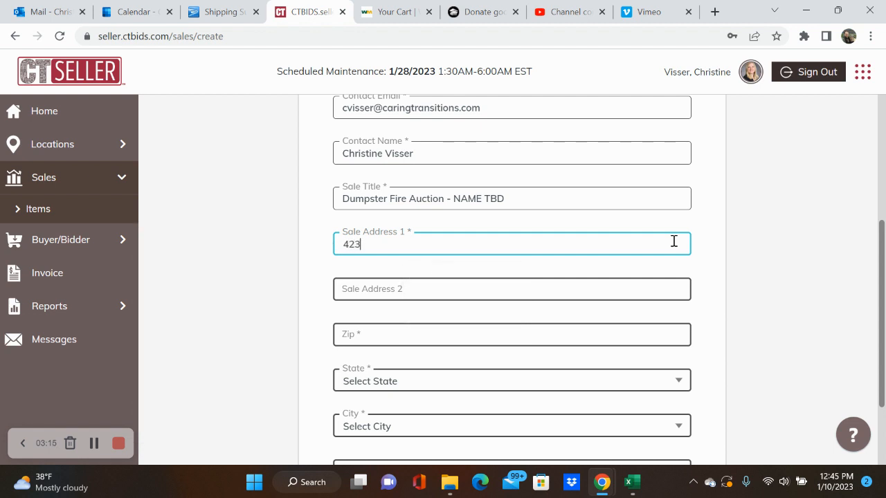
key("Tab")
key("Tab")
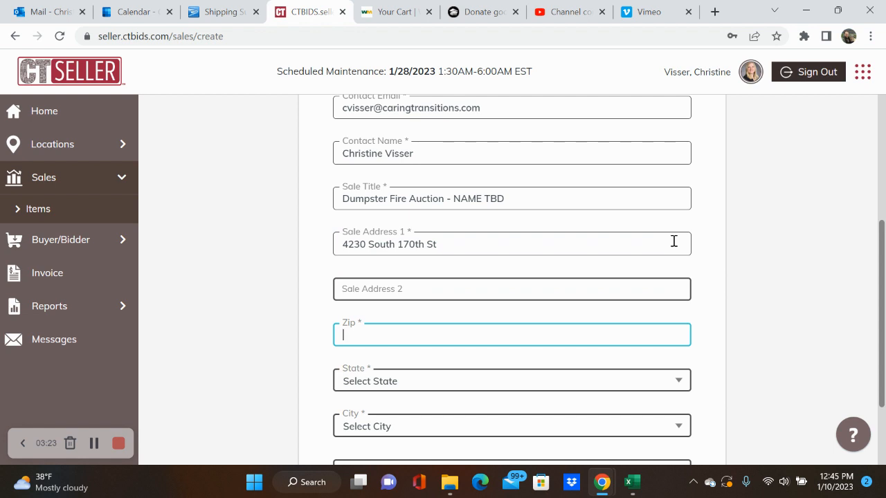
type("98188")
key("Tab")
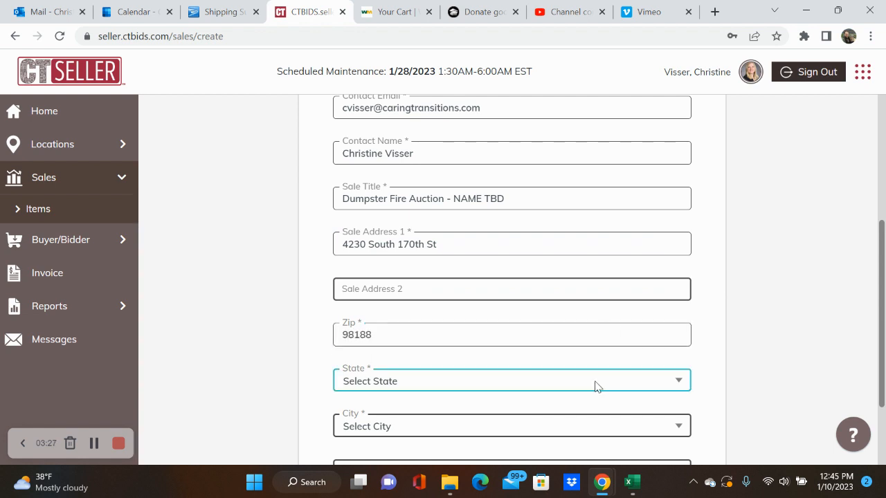
left_click(596, 386)
left_click(557, 358)
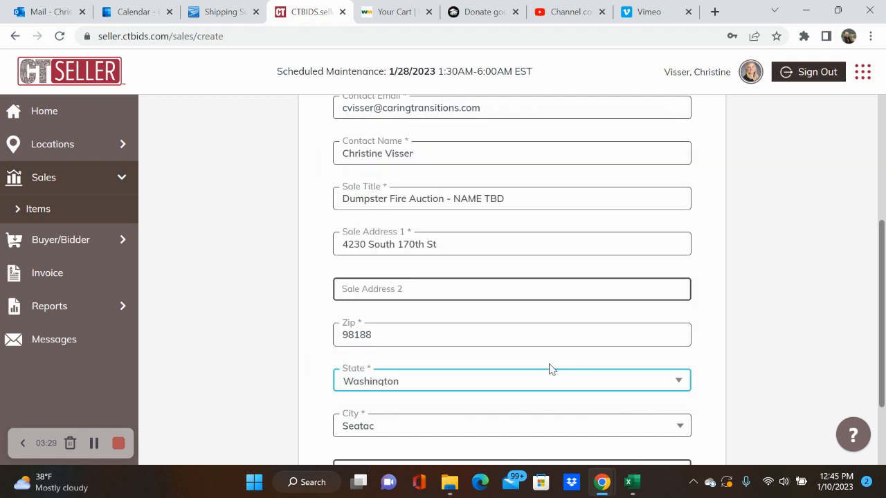
left_click(764, 364)
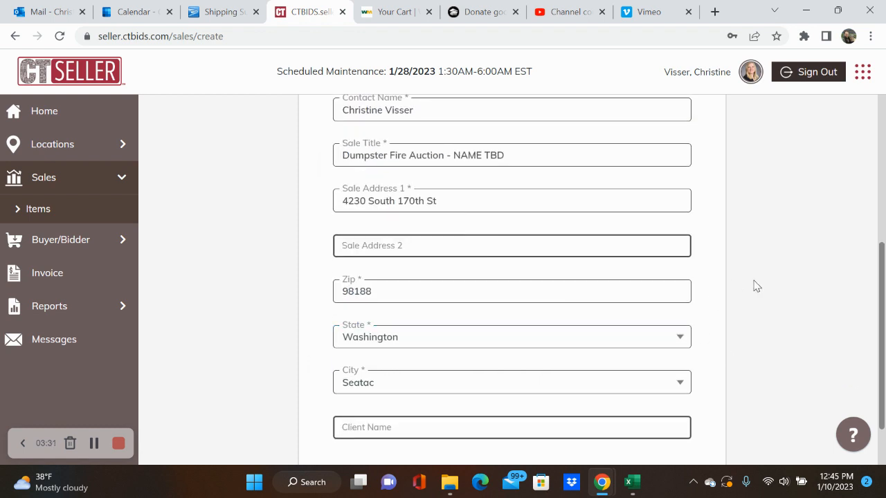
left_click(382, 295)
left_click_drag(380, 294, 296, 275)
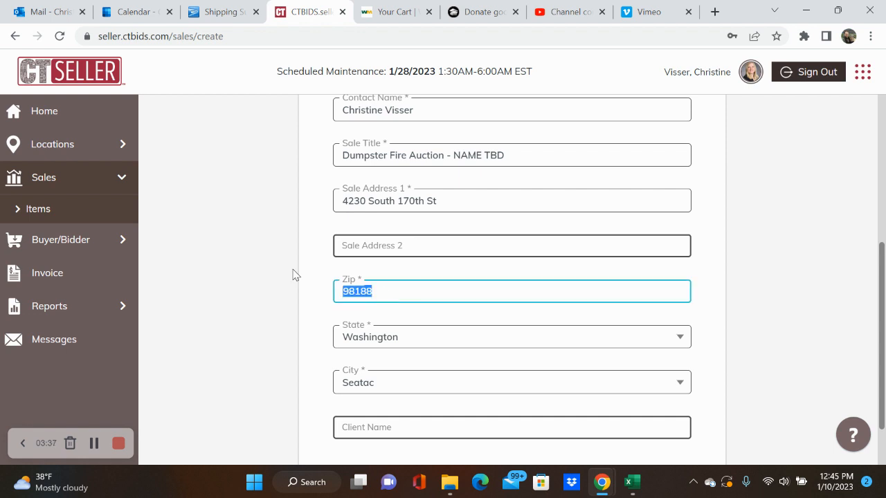
left_click(715, 11)
type("ca")
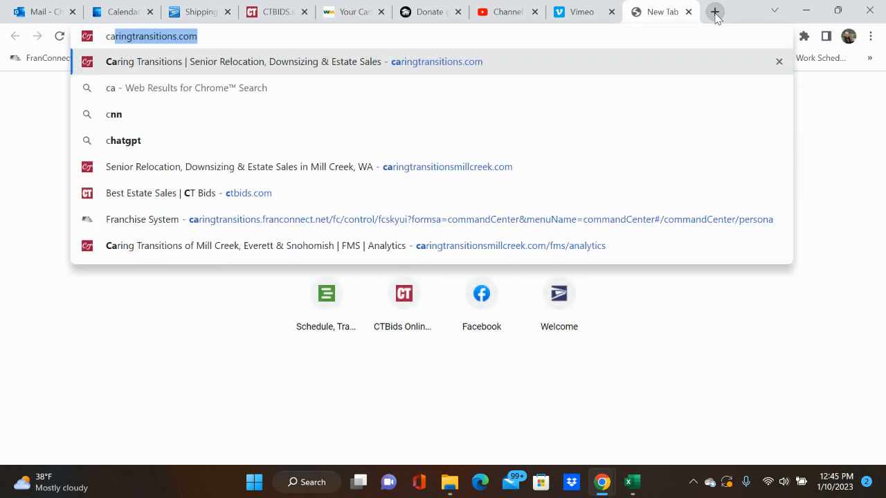
key("Return")
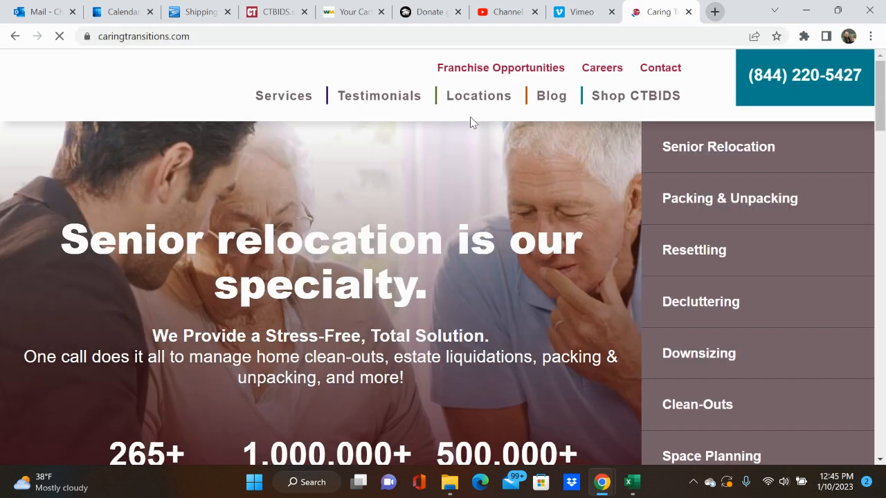
scroll(443, 246, "down", 3)
scroll(443, 246, "down", 9)
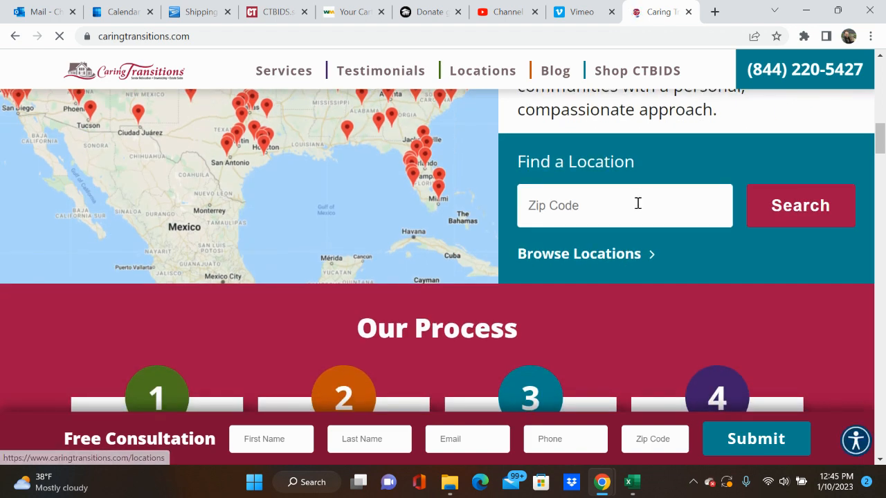
left_click(637, 202)
type("98188")
left_click(787, 209)
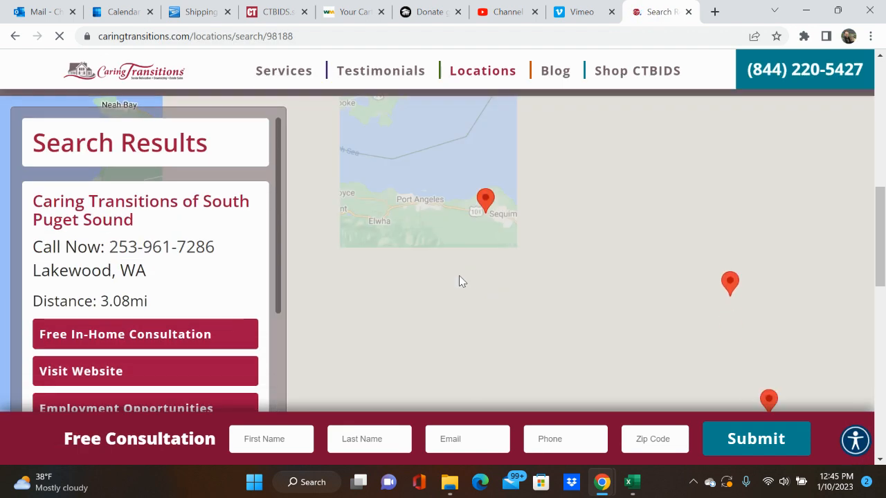
scroll(229, 254, "down", 3)
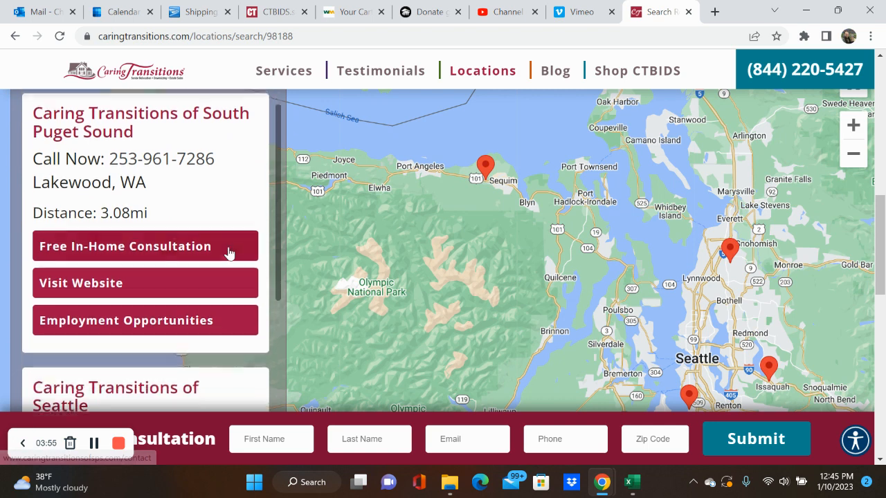
scroll(229, 253, "down", 5)
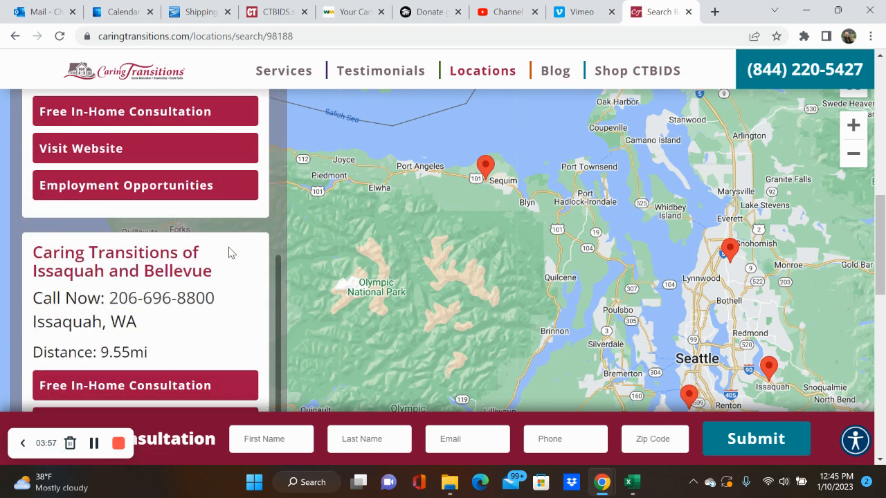
scroll(229, 254, "down", 3)
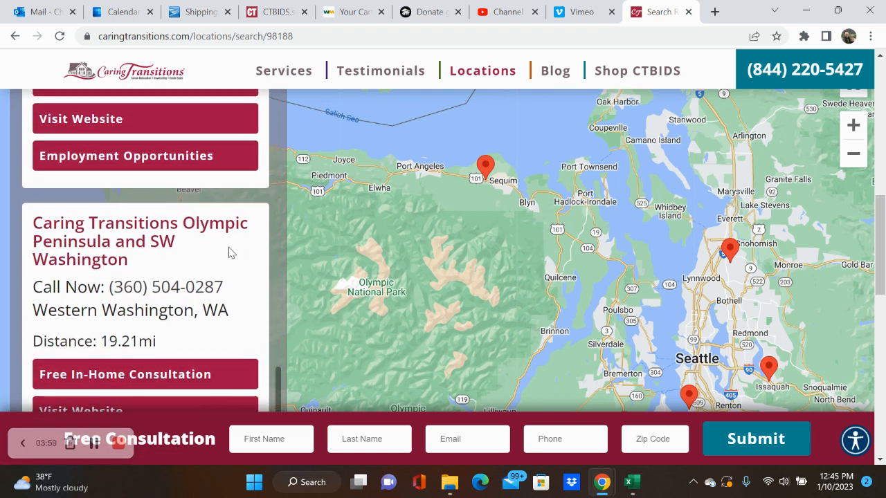
left_click(689, 12)
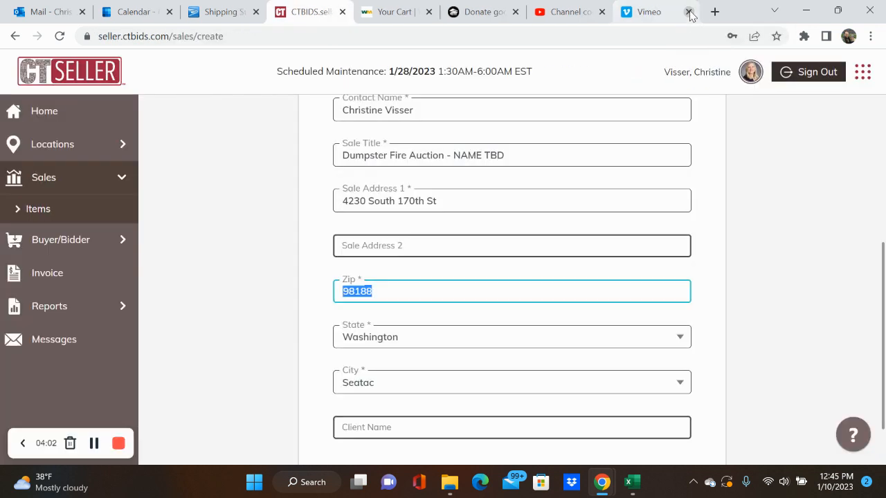
Step: Enter the client's full name in the Client Name field
left_click(732, 283)
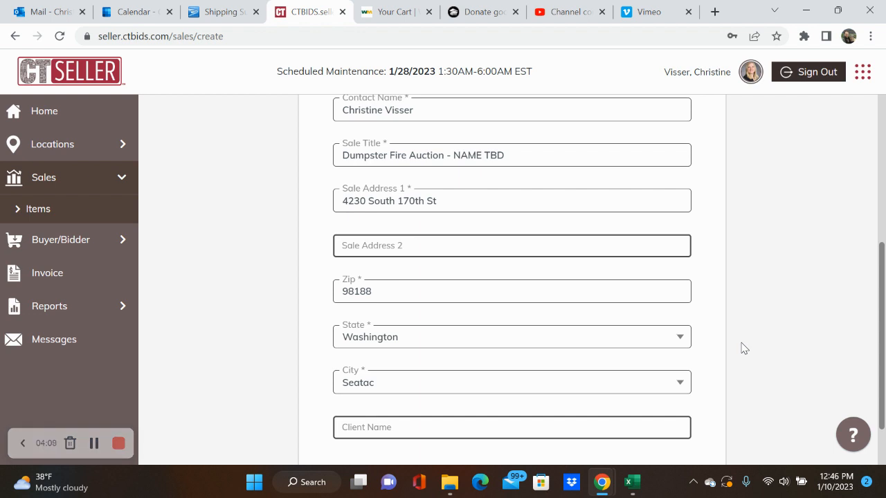
scroll(742, 348, "down", 1)
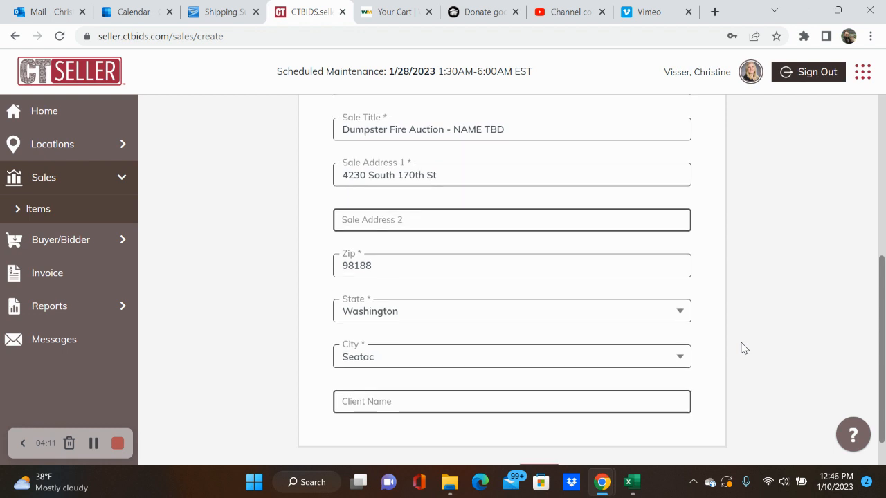
scroll(625, 380, "down", 1)
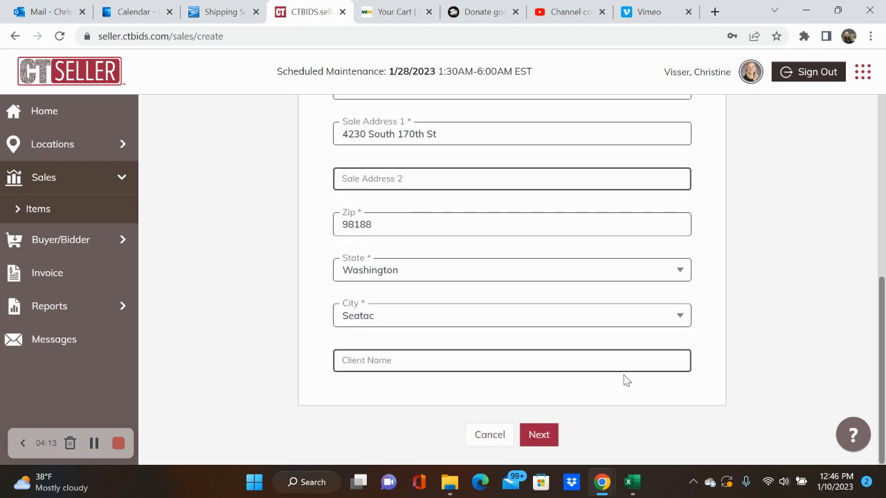
left_click(551, 355)
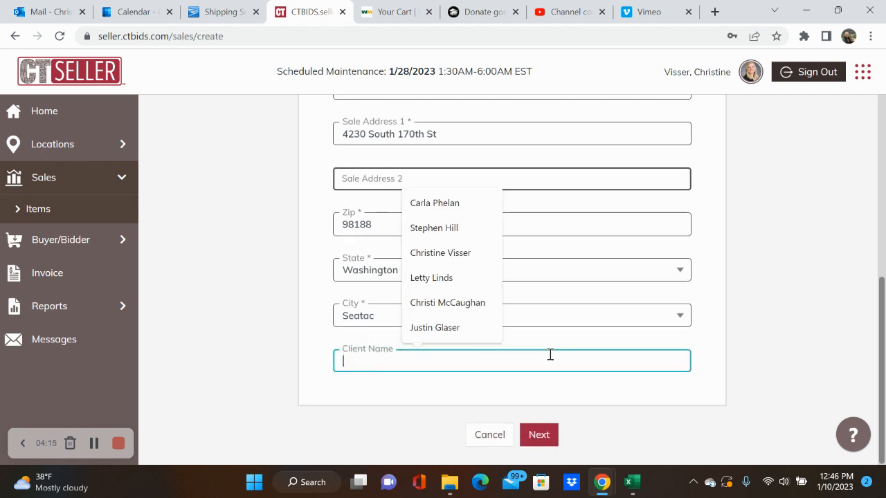
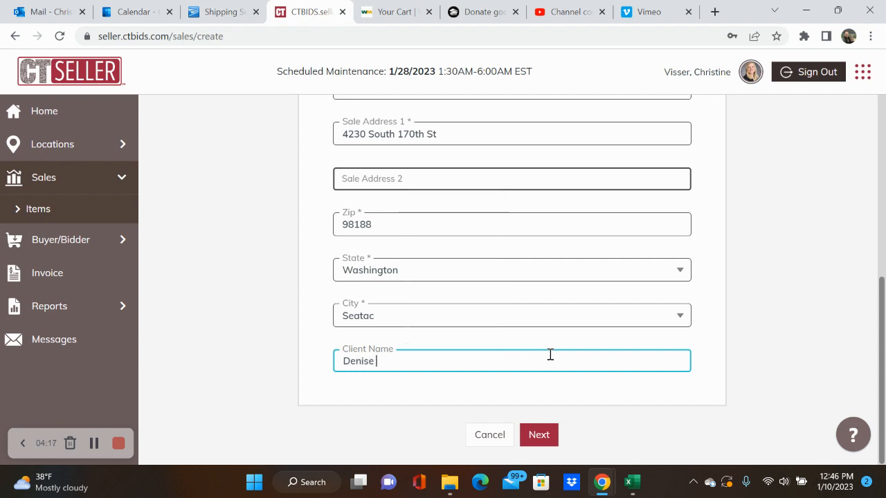
Step: Continue to Settings and switch the time zone to US/Pacific, confirming the change
left_click(553, 436)
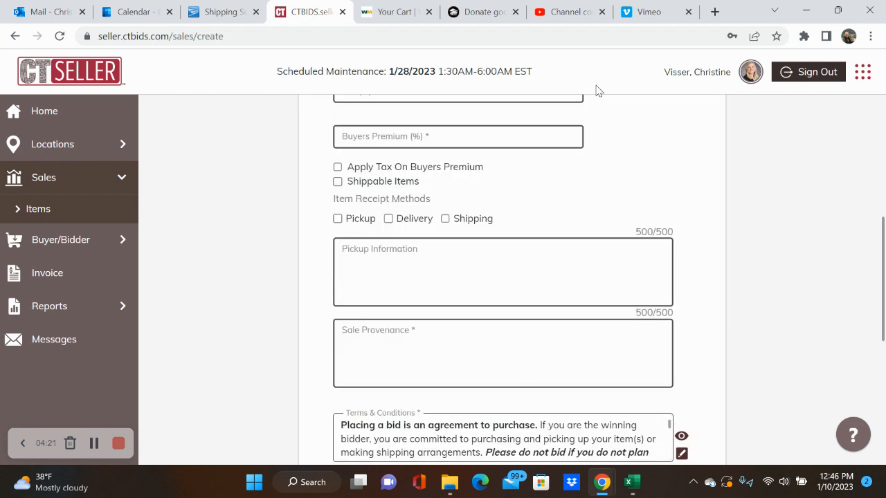
scroll(632, 162, "up", 6)
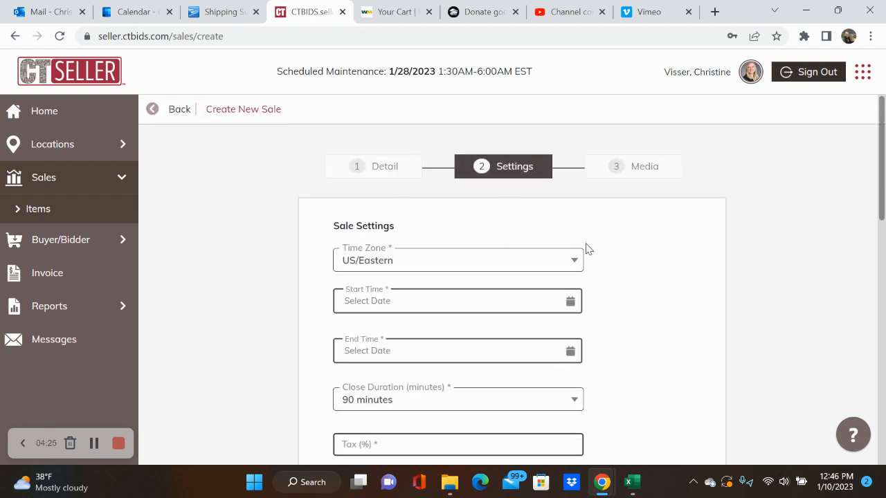
scroll(597, 315, "down", 7)
scroll(597, 312, "up", 6)
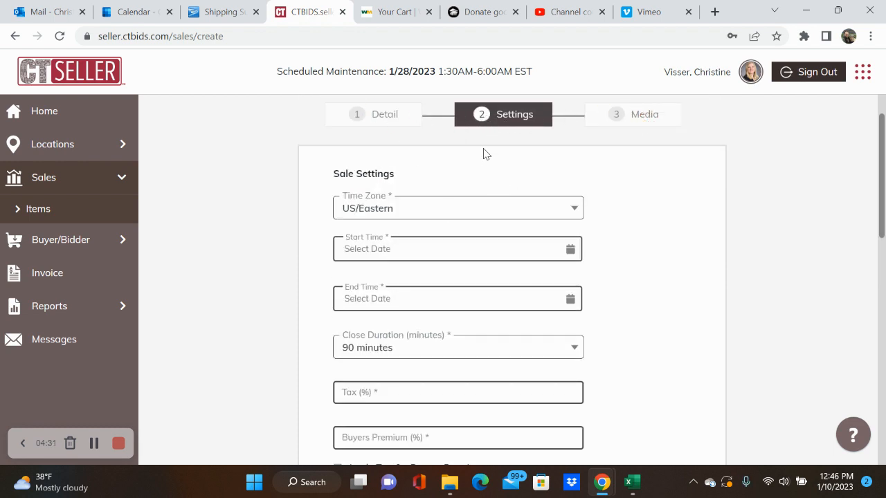
left_click(472, 216)
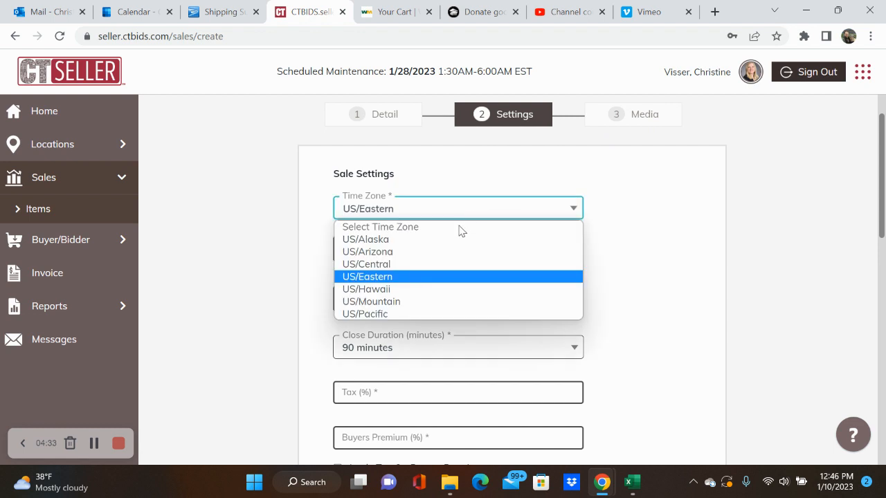
left_click(406, 315)
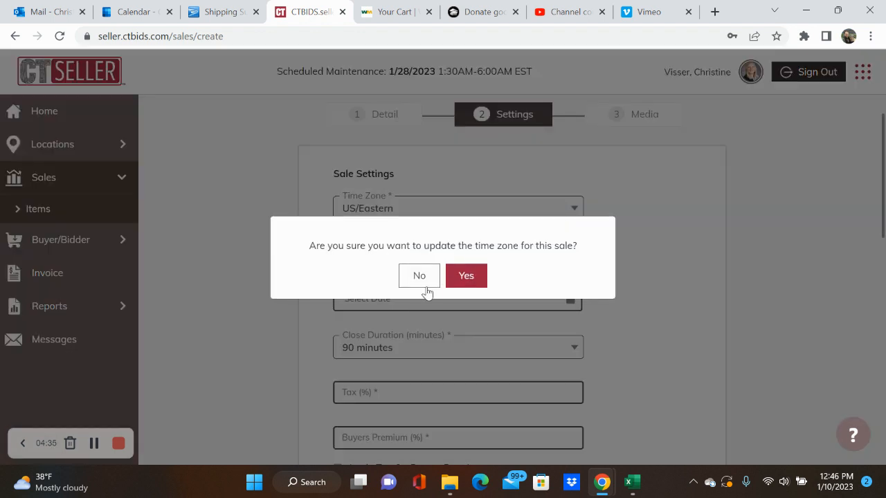
left_click(465, 277)
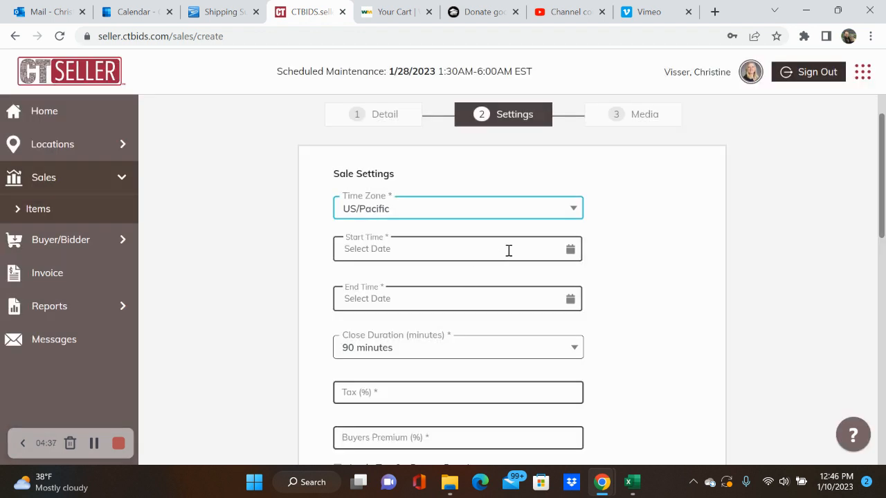
Step: Set the sale start to January 29, 2023 at 06:00 AM, US/Pacific
left_click(451, 252)
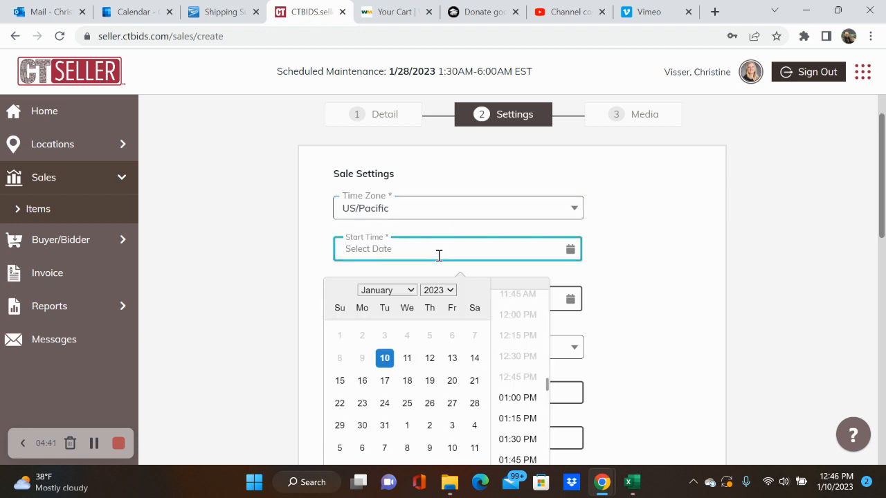
left_click(451, 209)
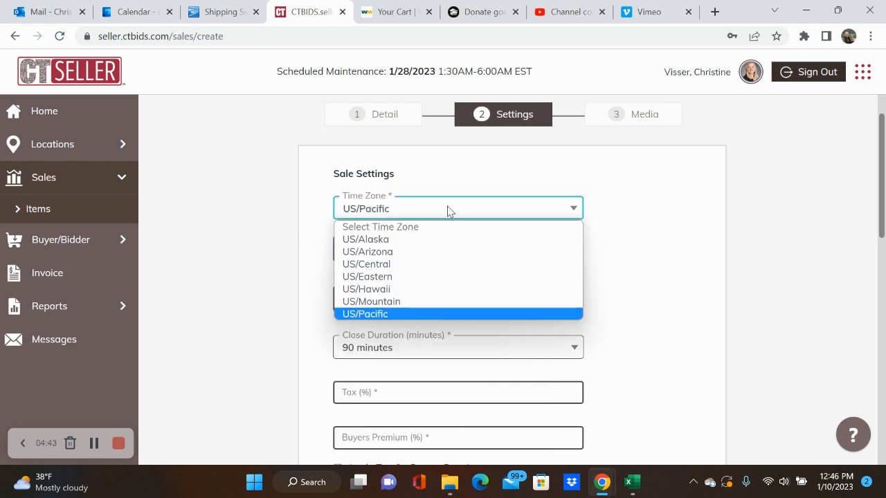
left_click(591, 212)
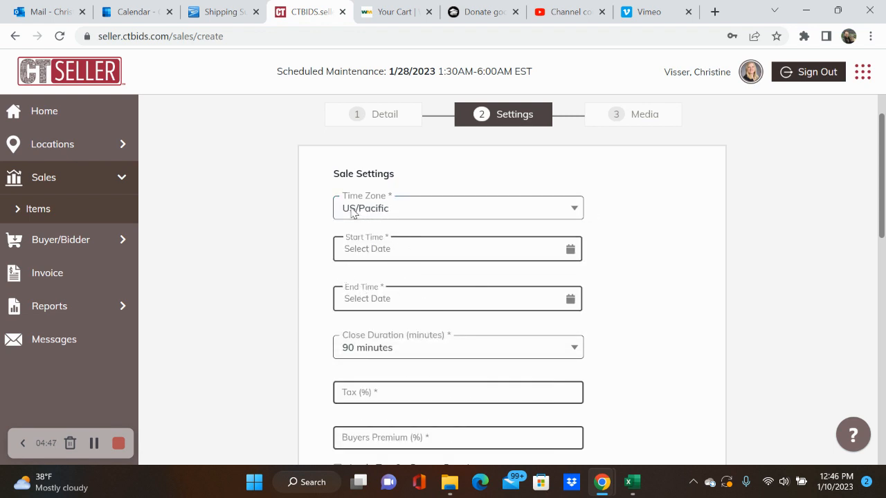
left_click(430, 259)
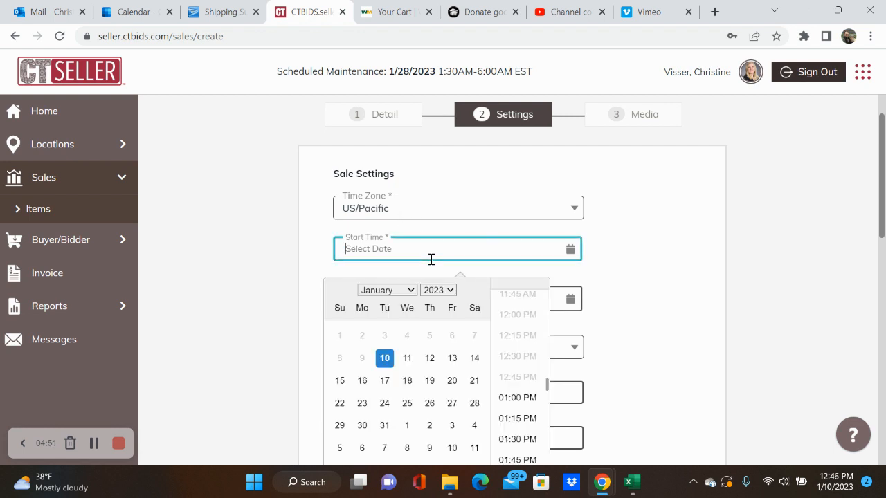
scroll(270, 329, "down", 1)
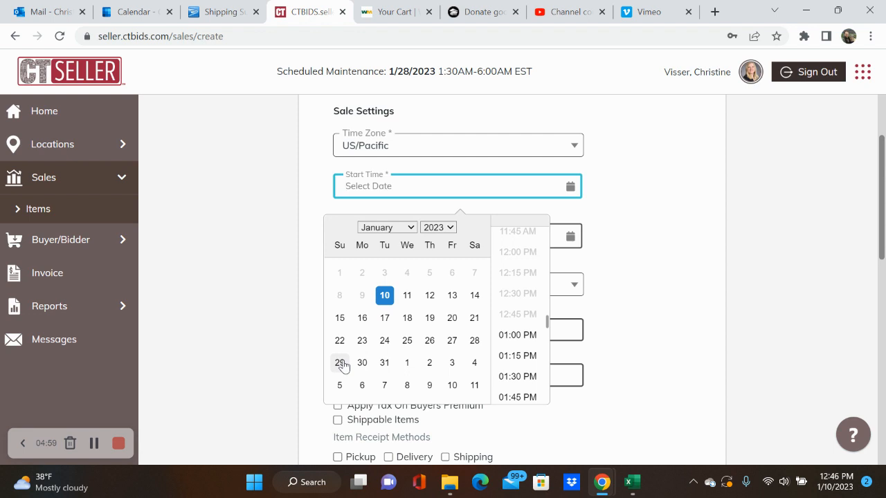
left_click(340, 363)
scroll(521, 311, "up", 3)
scroll(520, 313, "up", 4)
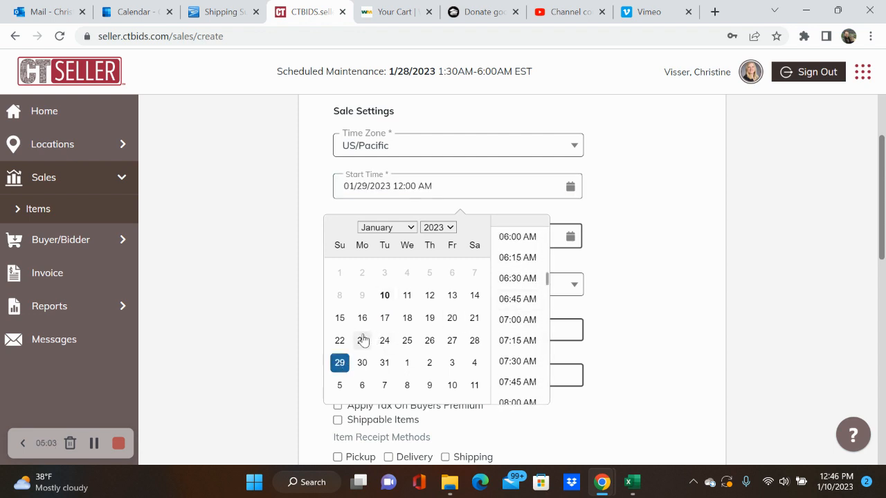
left_click(517, 237)
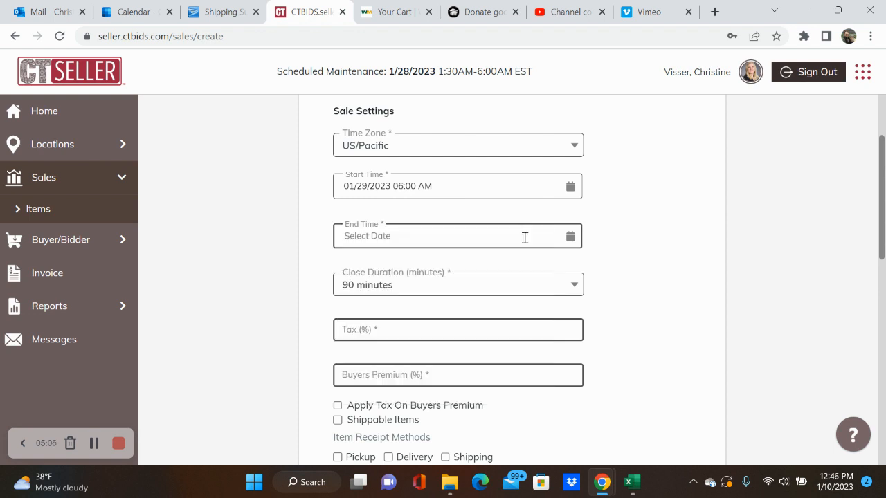
Step: Set the sale end to February 5, 2023 at 07:30 PM
left_click(479, 237)
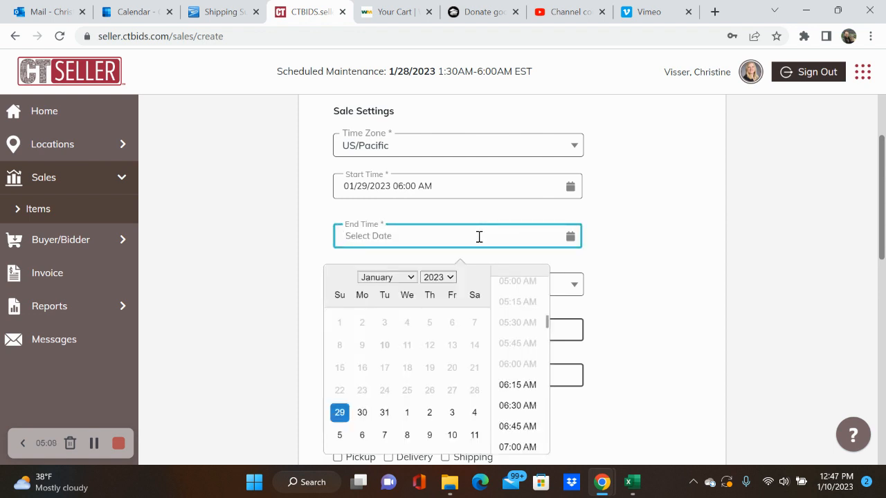
left_click(340, 434)
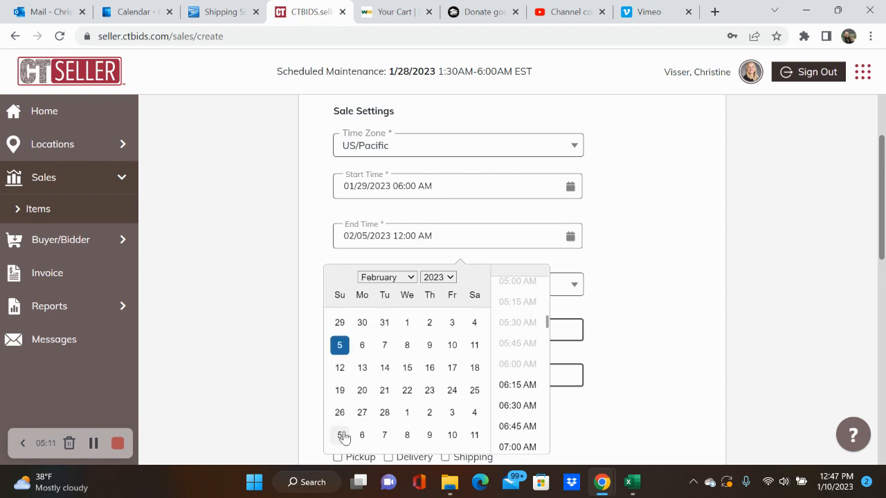
scroll(505, 396, "down", 3)
scroll(506, 397, "down", 15)
scroll(506, 398, "down", 6)
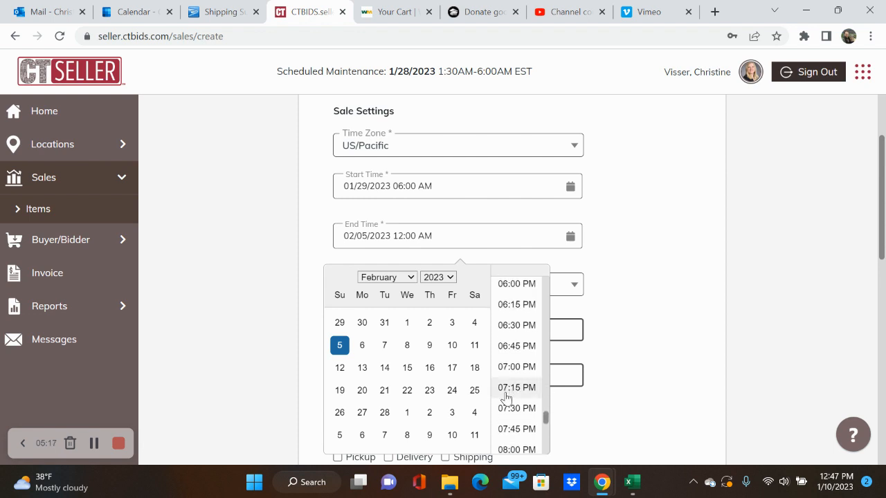
left_click(517, 410)
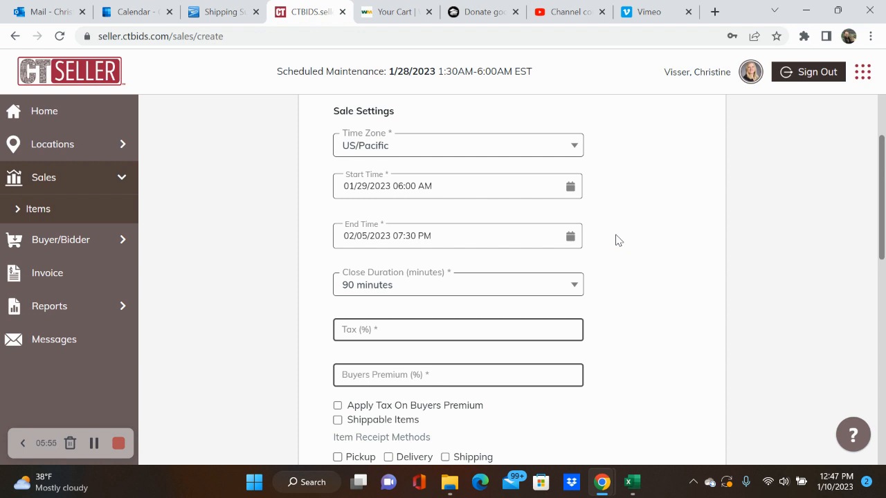
scroll(621, 360, "down", 1)
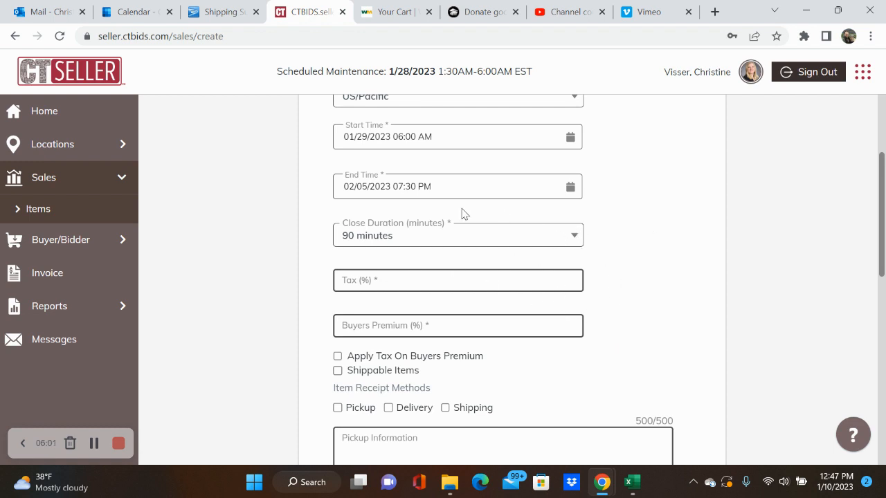
left_click(537, 240)
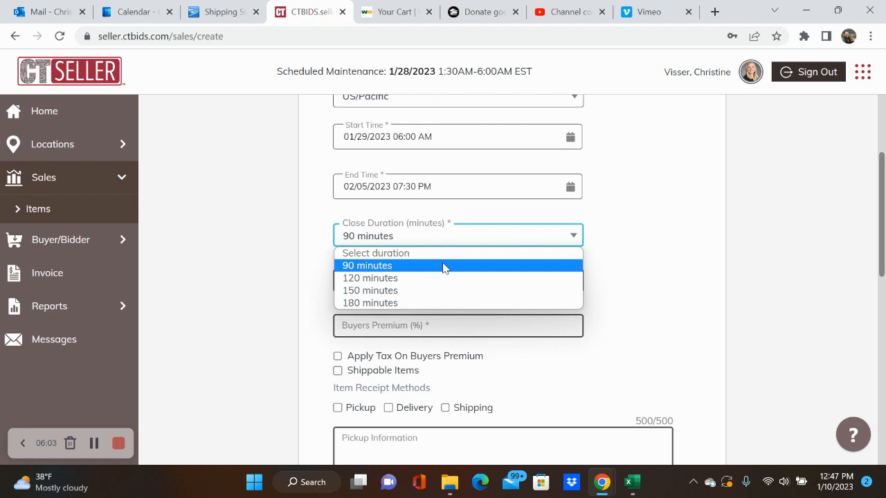
left_click(483, 265)
left_click(574, 240)
left_click(622, 230)
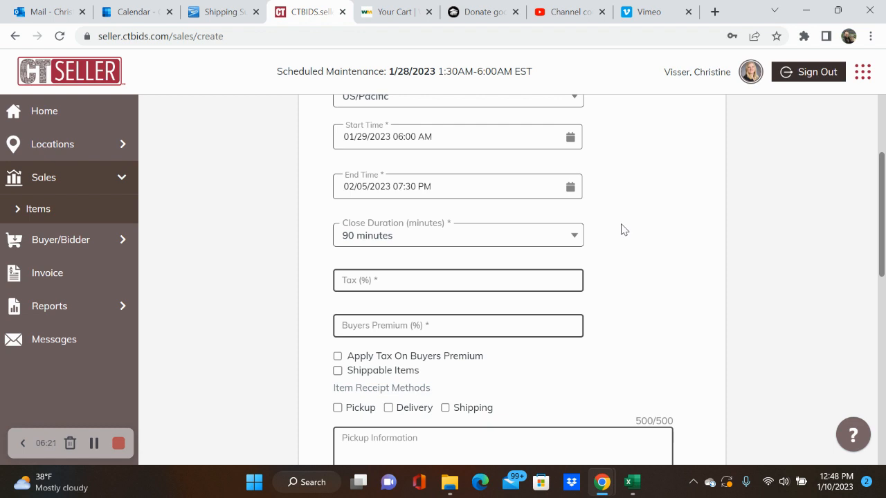
left_click(572, 239)
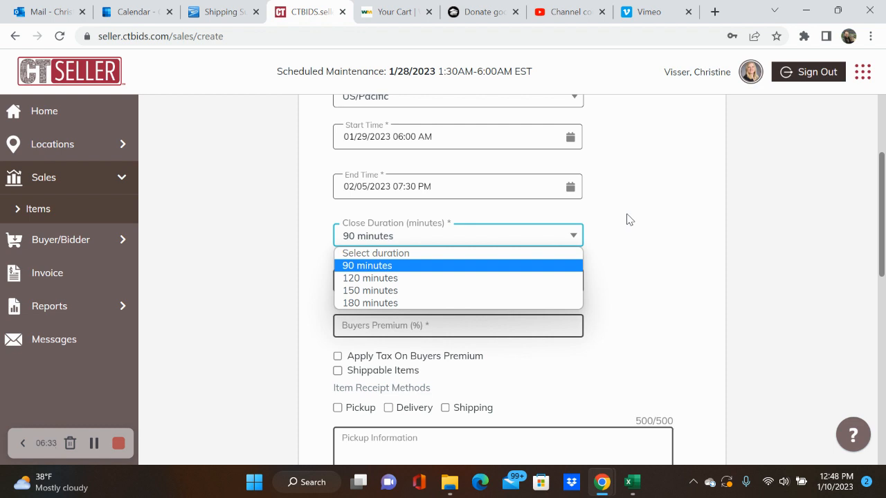
left_click(628, 219)
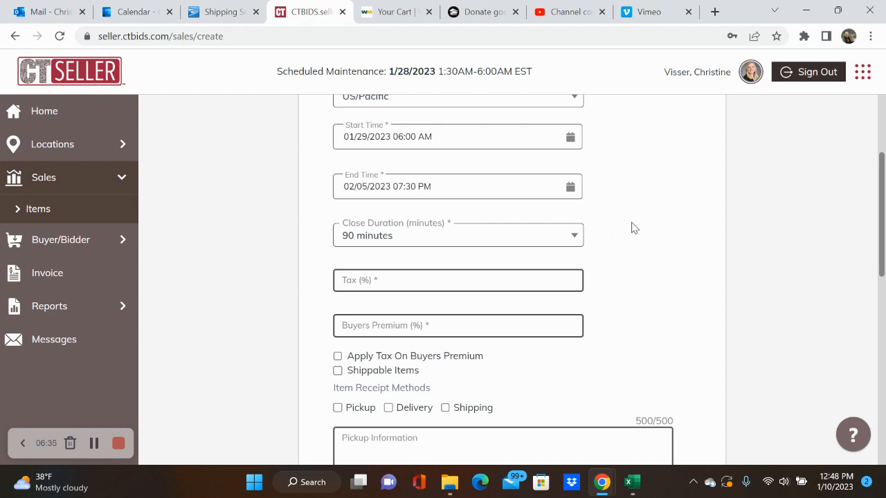
Step: Google 'tax 98188' in a new tab to find the 10.1% rate, then return to CTBIDS
left_click(715, 12)
type("g")
key("Return")
type("t")
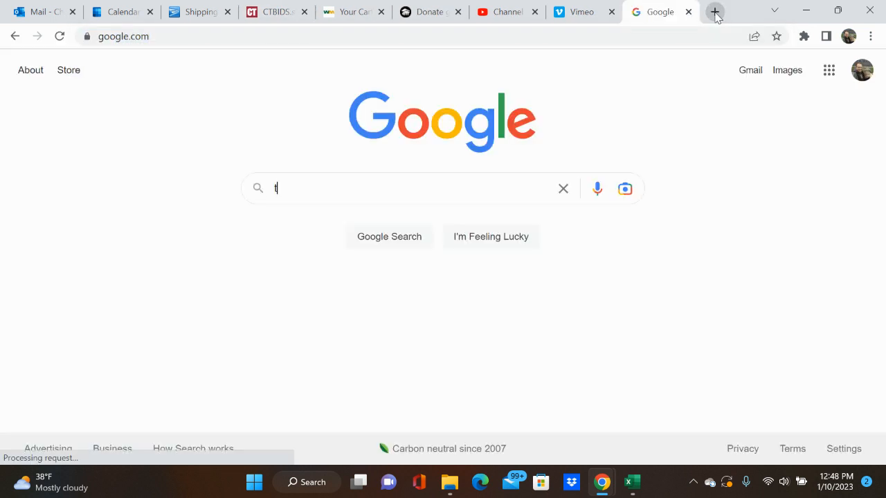
type("ax 98188")
key("Return")
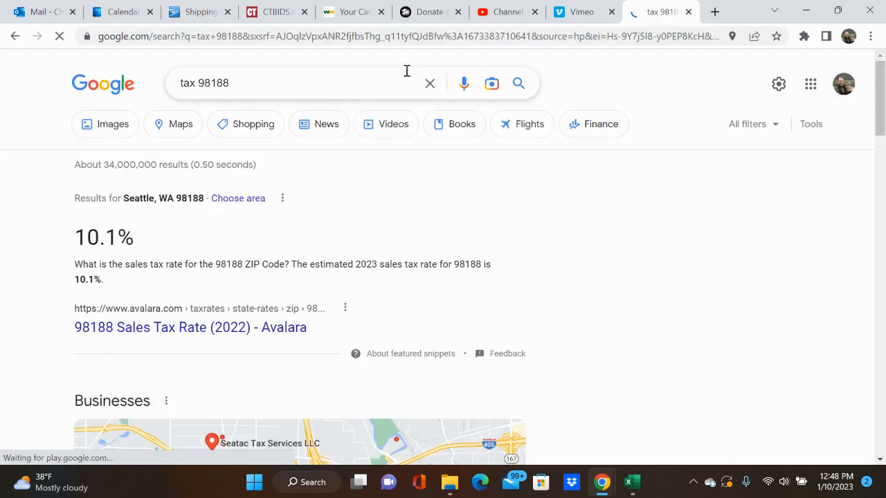
left_click(287, 12)
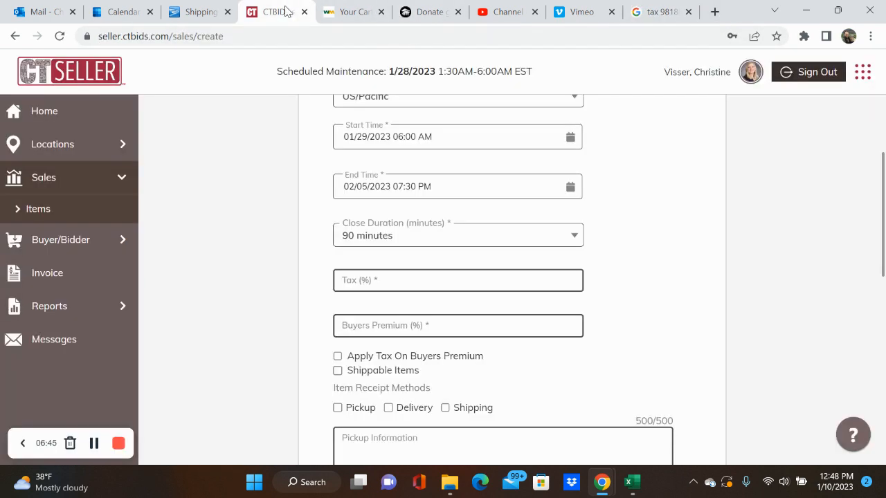
Step: Enter tax 10.1% and buyers premium 18% for the sale
left_click(470, 282)
type("10")
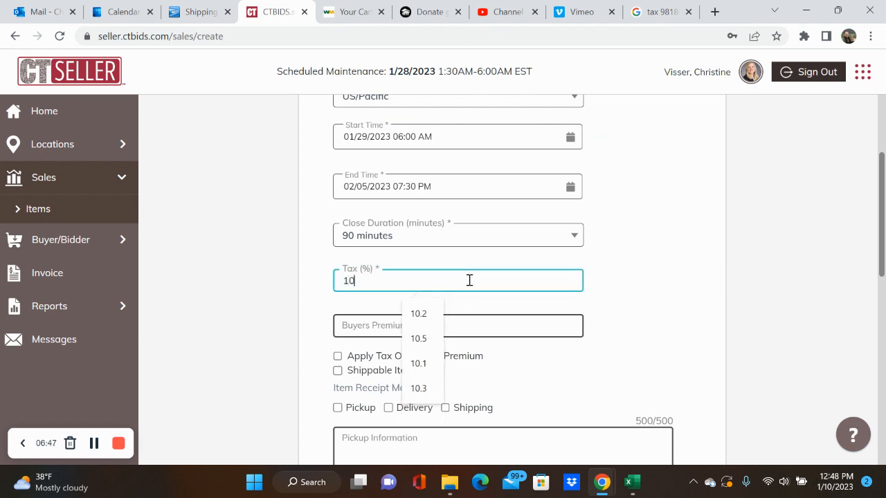
type(".1")
left_click(668, 315)
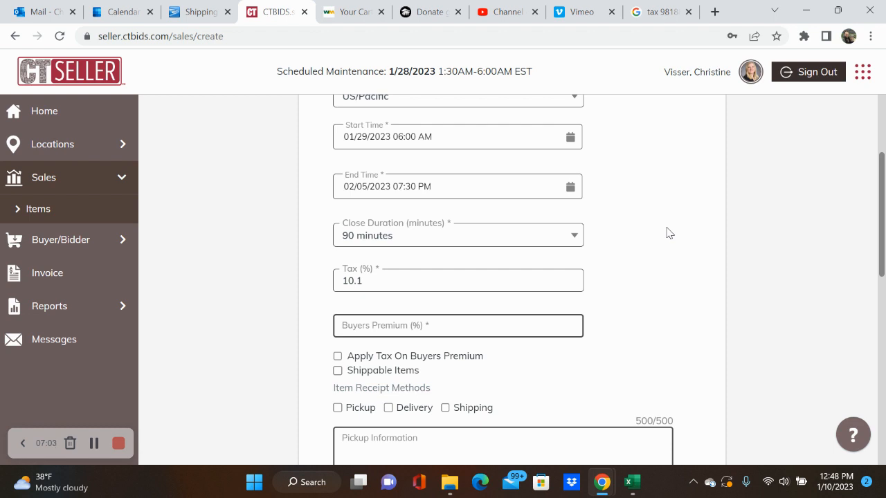
scroll(667, 234, "down", 1)
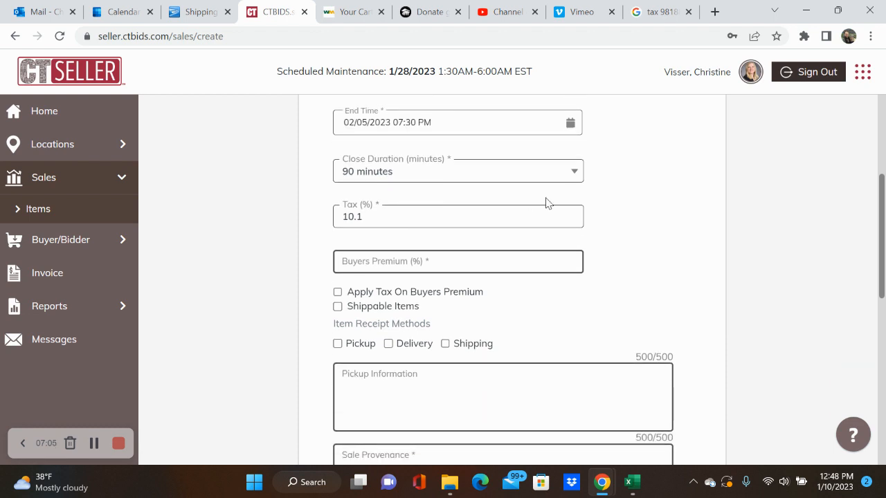
left_click(537, 269)
type("18")
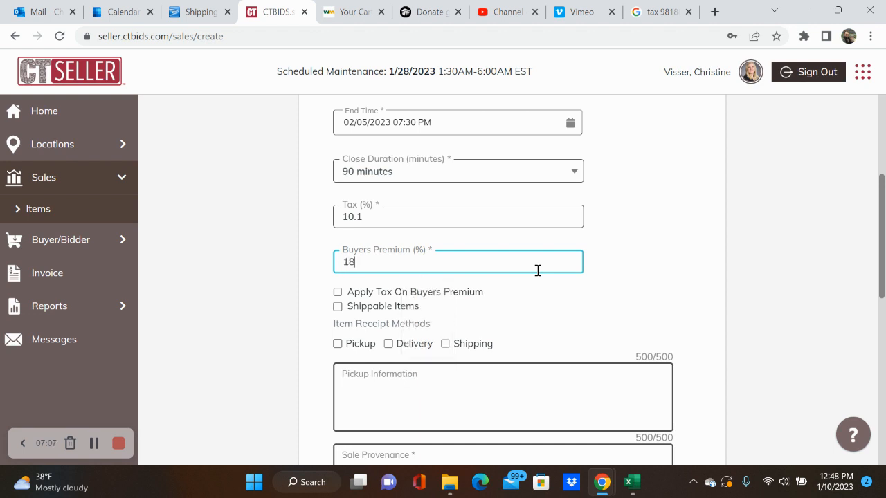
left_click(706, 239)
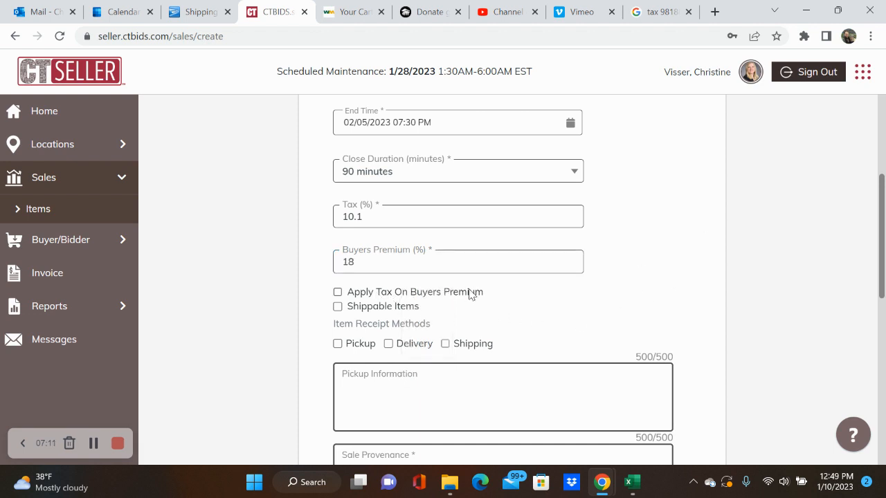
scroll(710, 309, "down", 1)
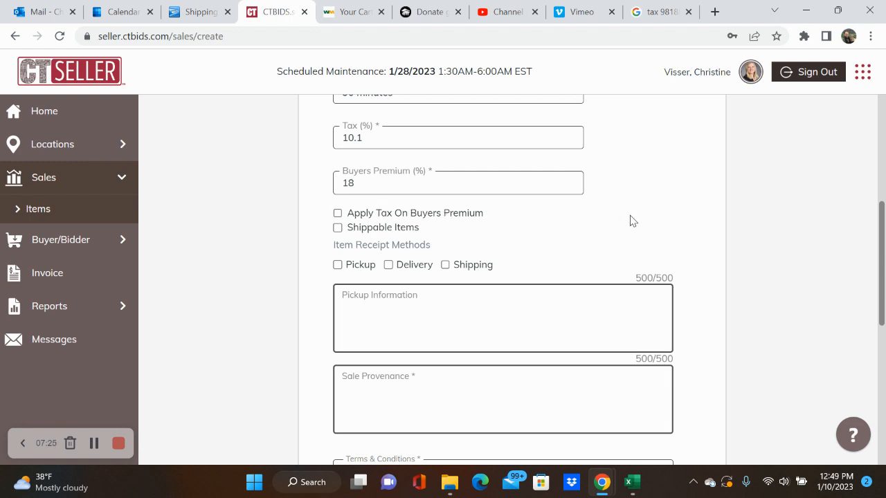
Step: Check Shippable Items and enable both Pickup and Shipping receipt methods
left_click(338, 229)
scroll(451, 318, "down", 1)
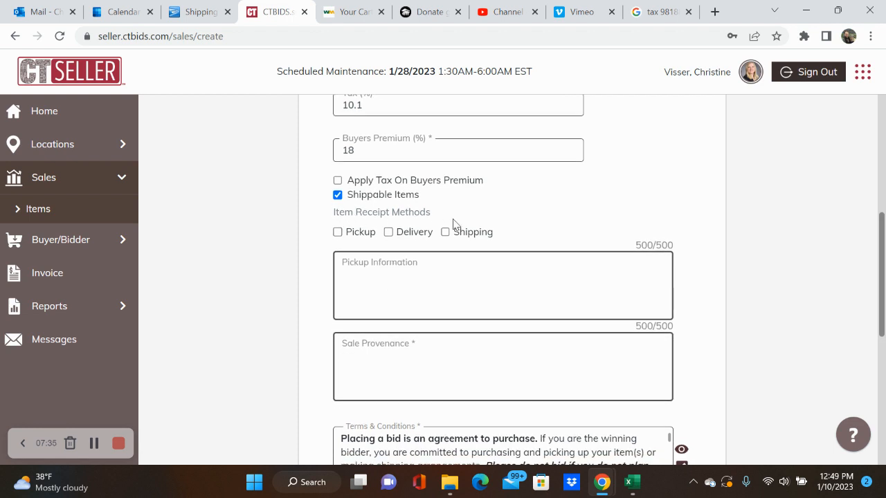
left_click(337, 232)
left_click(445, 232)
left_click(465, 283)
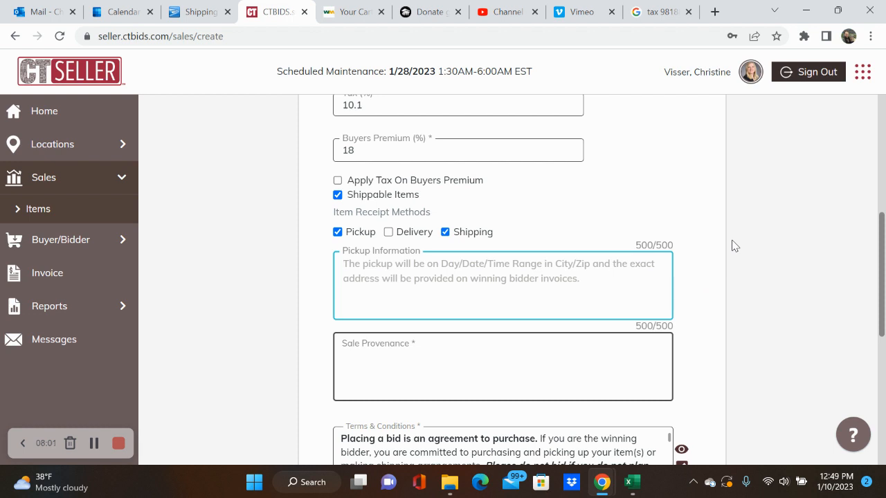
Step: In the other tab, open the Pinball Wizard sale's settings and select its Pickup Information text
left_click(657, 12)
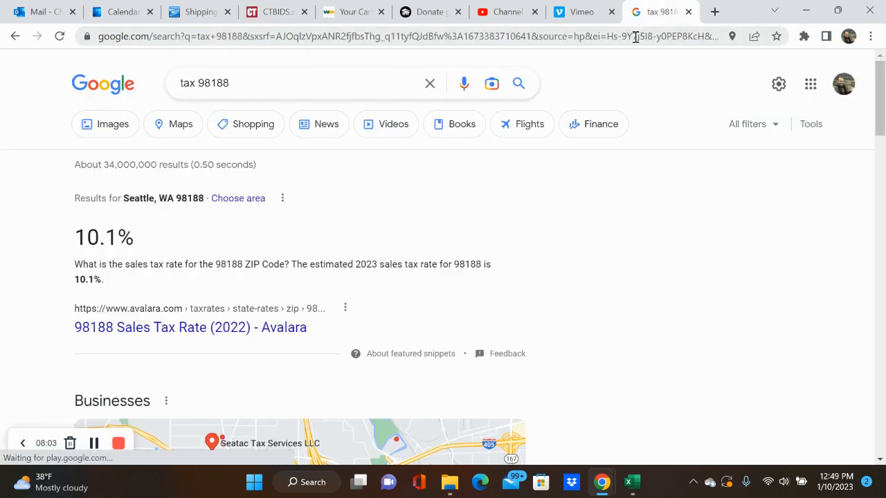
left_click(636, 36)
type("sell")
key("Return")
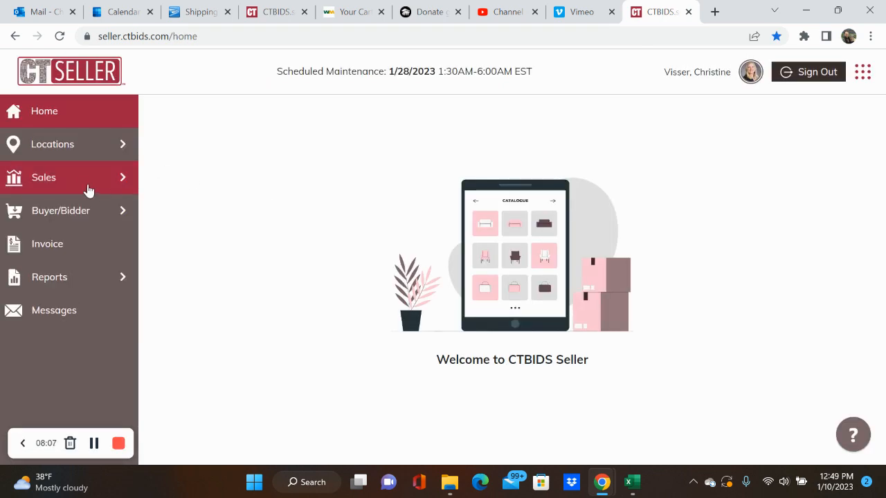
left_click(92, 191)
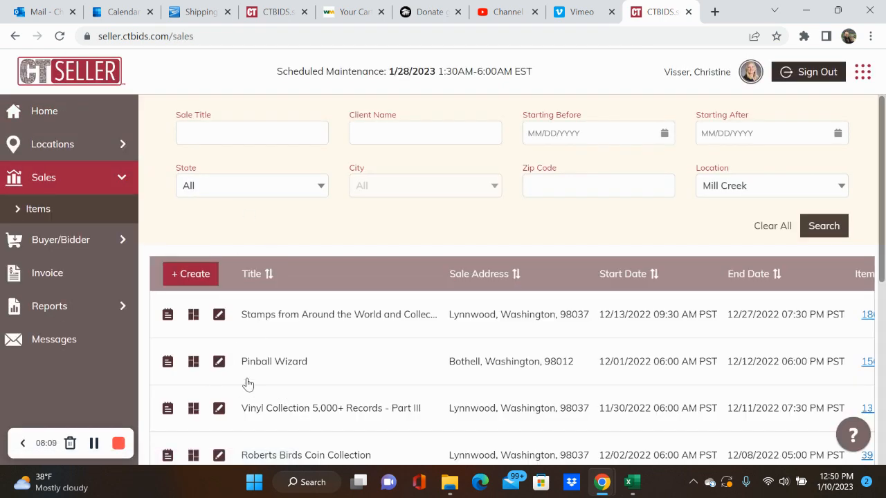
left_click(219, 362)
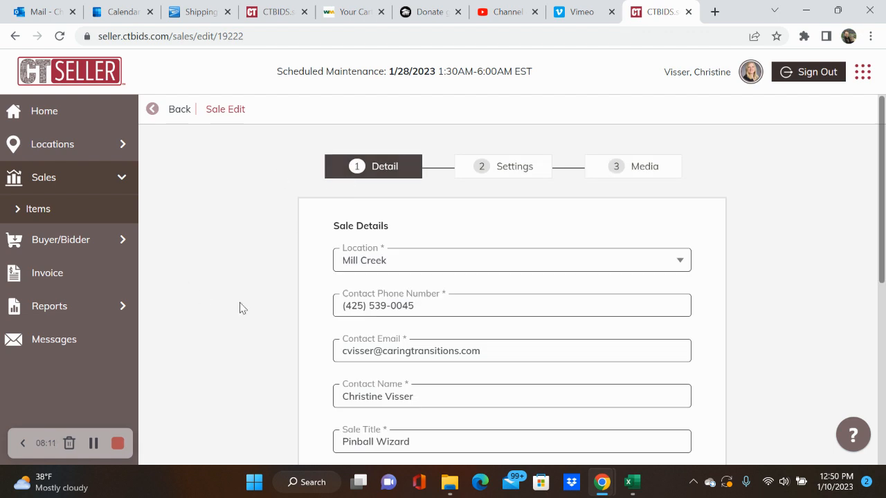
left_click(505, 174)
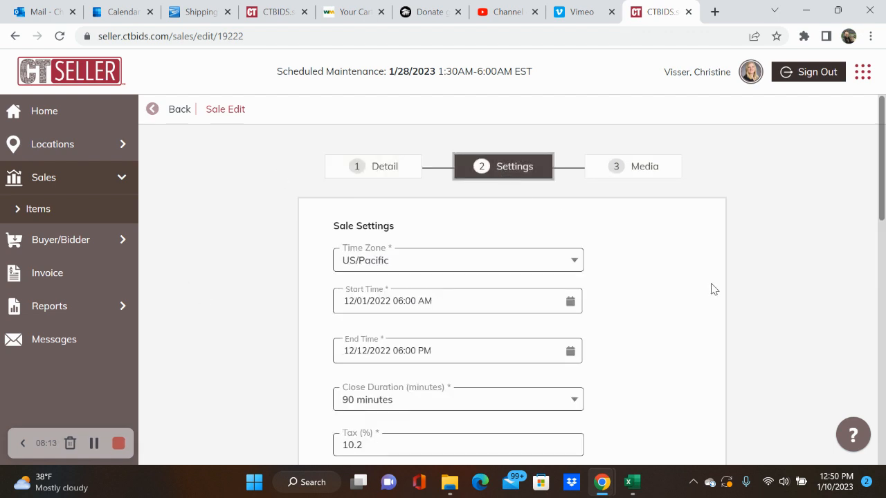
scroll(680, 360, "down", 5)
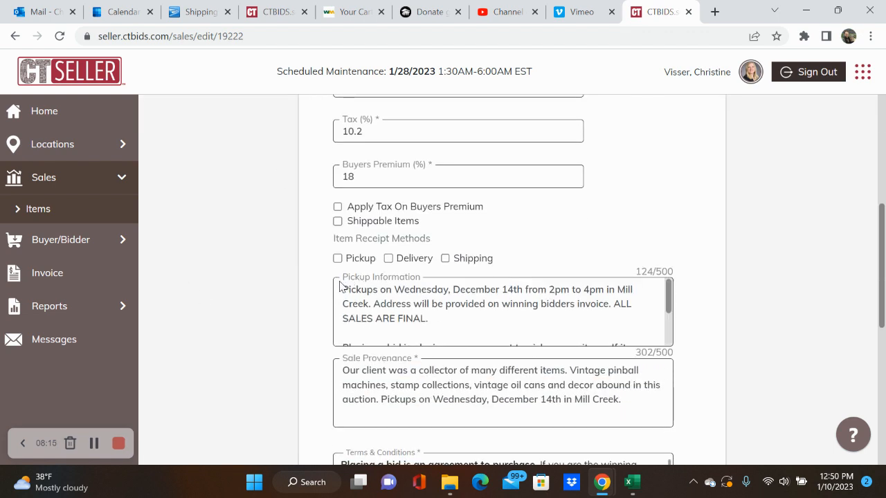
left_click_drag(342, 289, 493, 371)
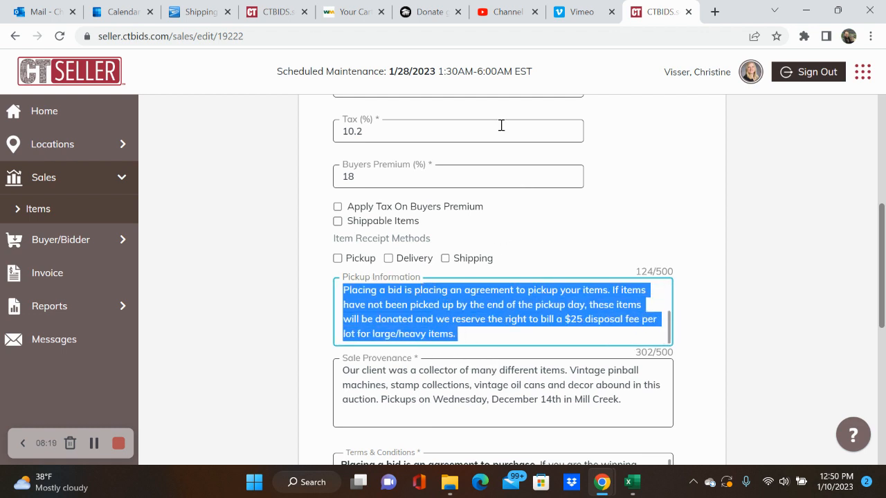
Step: Paste the copied pickup text into the new sale's Pickup Information
left_click(280, 18)
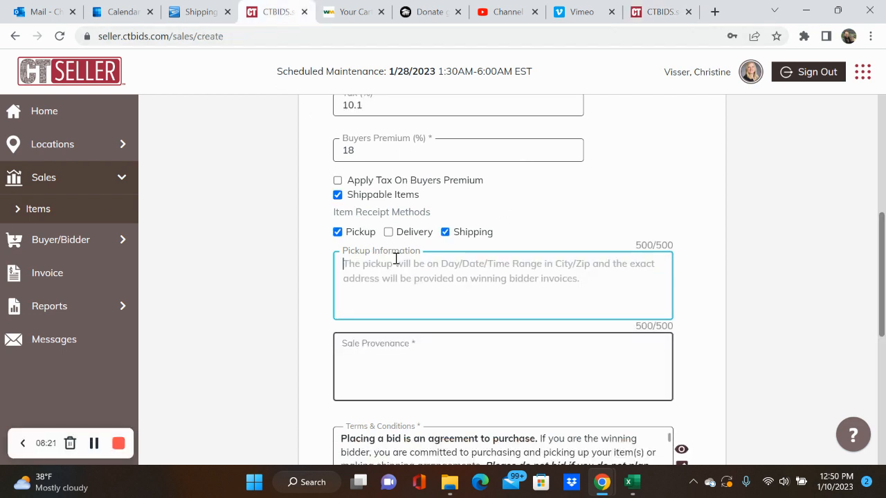
type("Placing a bid is placing an agreement to pickup your items. If items have not been picked up by the end of the pickup day, these items will be donated and we reserve the right to bill a $25 disposal fee per lot for large/heavy items.")
scroll(542, 277, "up", 2)
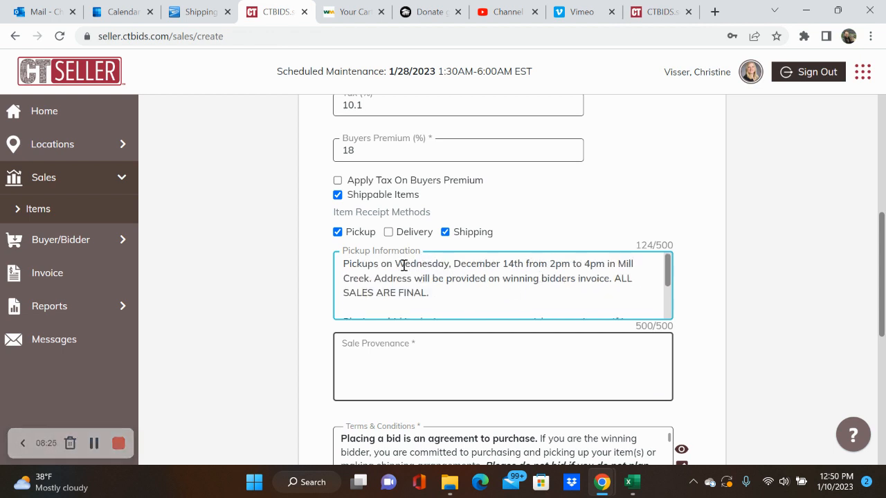
scroll(571, 194, "up", 3)
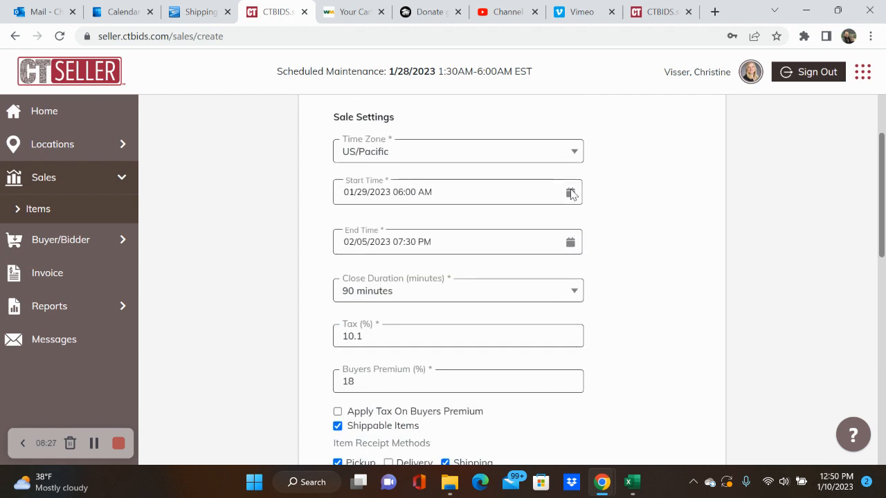
Step: Check February 2023 in Outlook Calendar, then return to the CTBIDS sale form
left_click(129, 8)
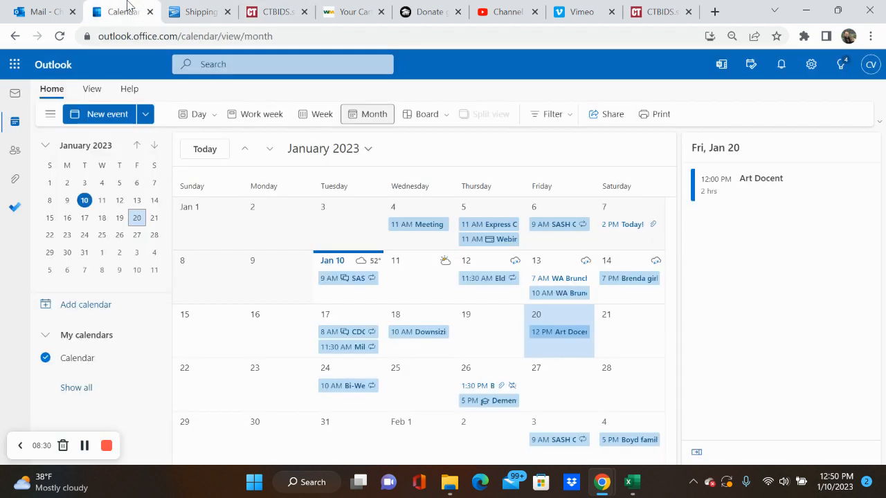
left_click(269, 150)
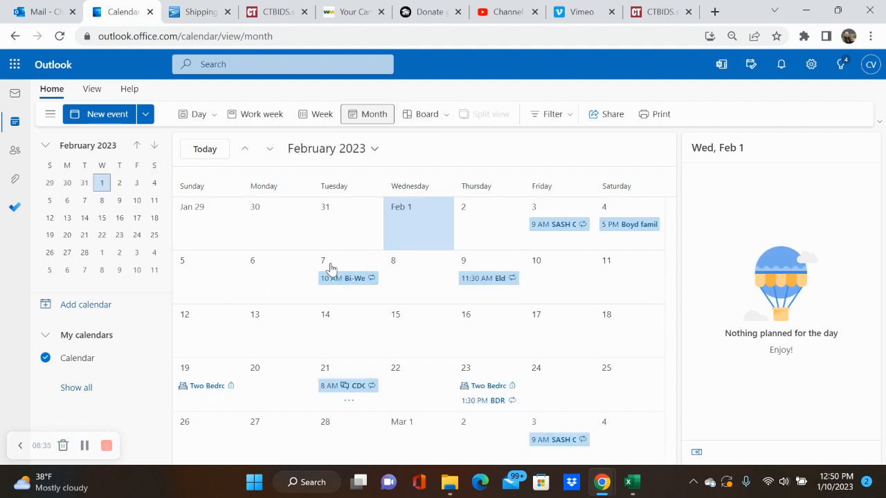
left_click(275, 12)
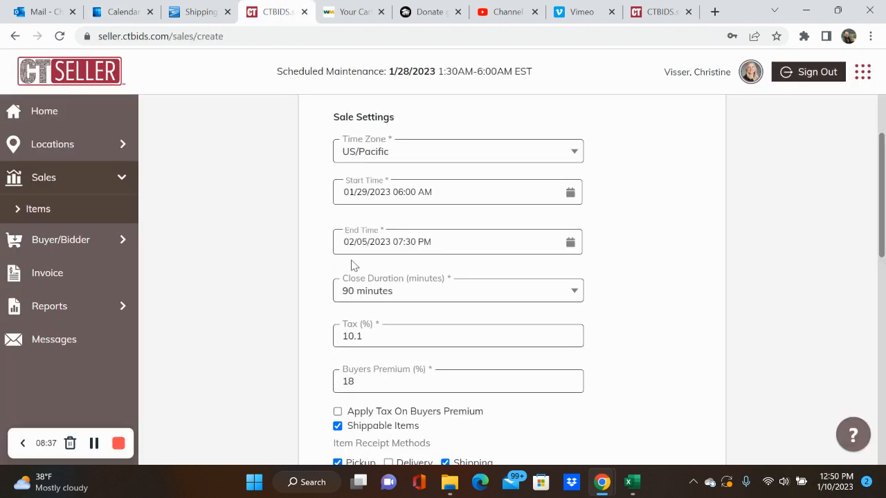
Step: Change the pickup day to Tuesday, January 7, and the town from Mill Creek to Tukwila
scroll(373, 243, "down", 6)
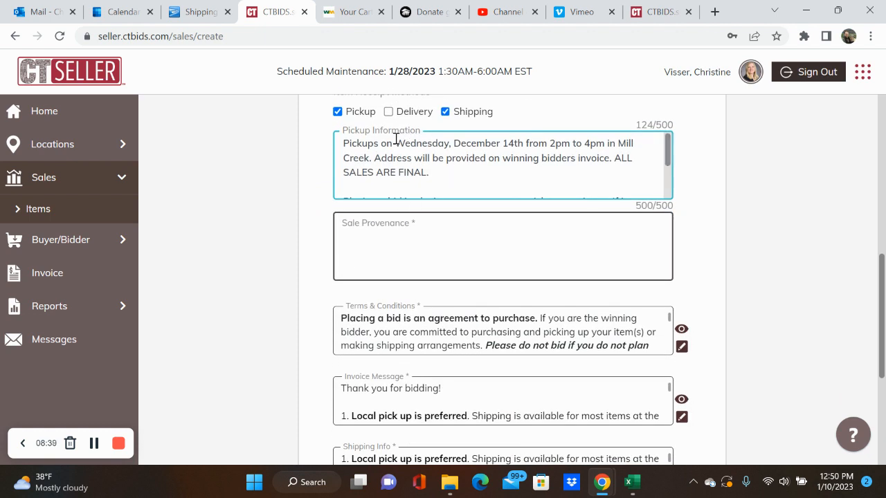
left_click_drag(395, 143, 449, 143)
type("Tuesday")
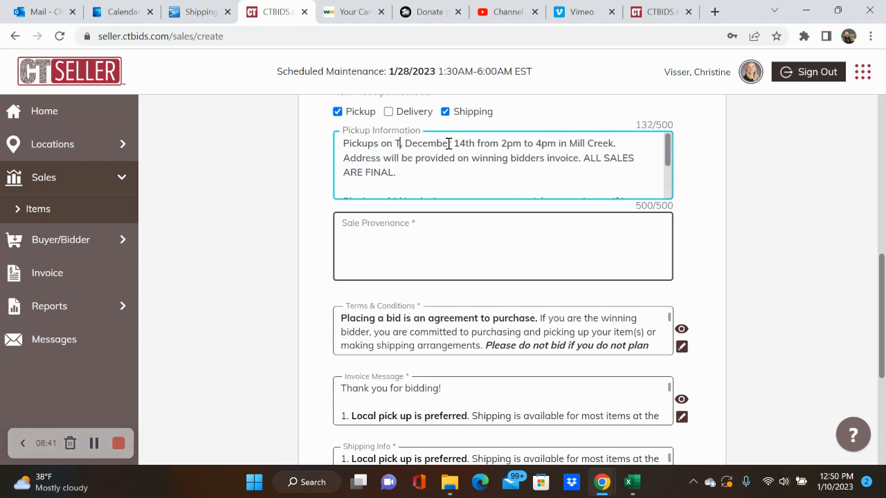
left_click_drag(437, 143, 497, 147)
type("January 7")
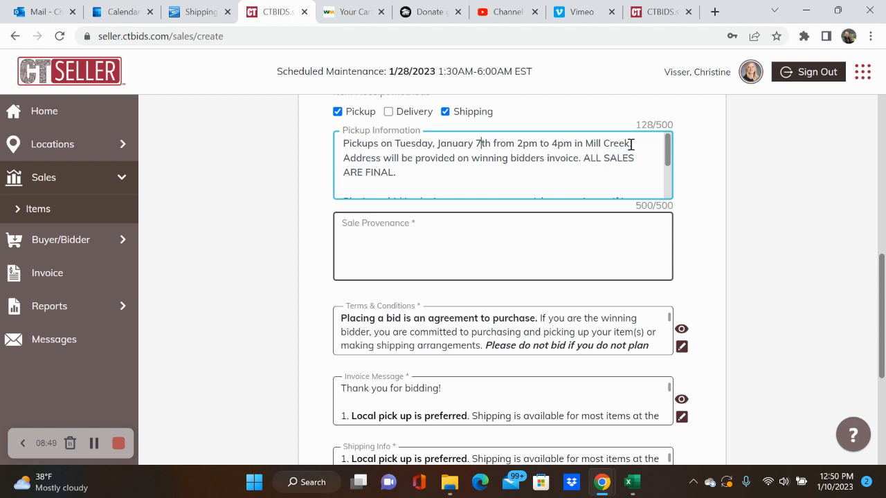
left_click_drag(630, 144, 588, 135)
type("Tukwil")
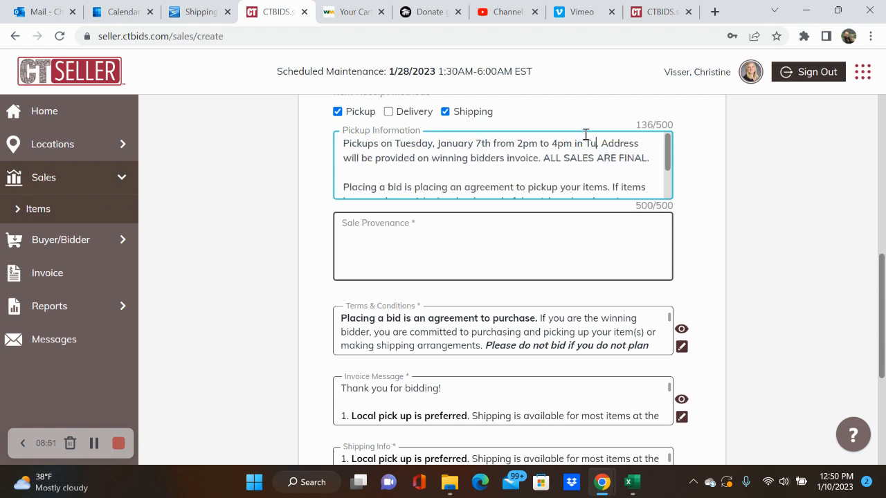
type("a")
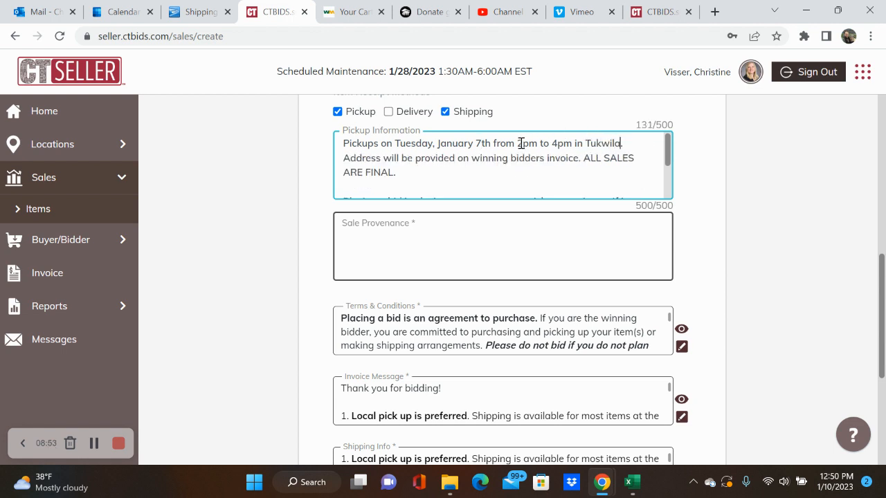
Step: Change the pickup start time from 2pm to 12pm
left_click(524, 144)
key("BackSpace")
type("12")
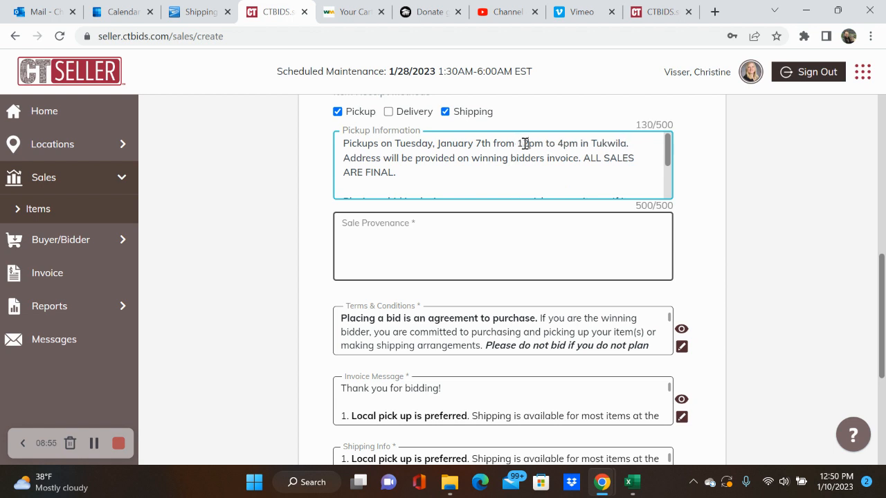
left_click(544, 173)
scroll(524, 175, "down", 1)
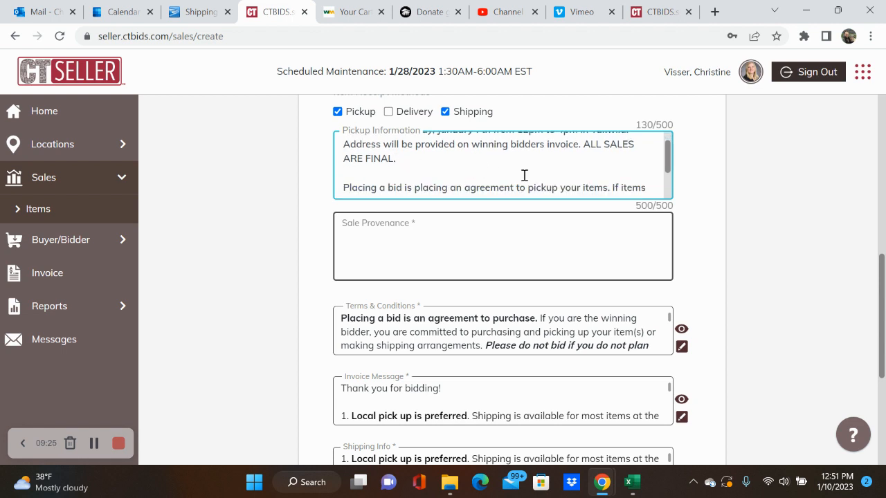
scroll(525, 176, "down", 1)
scroll(524, 176, "down", 3)
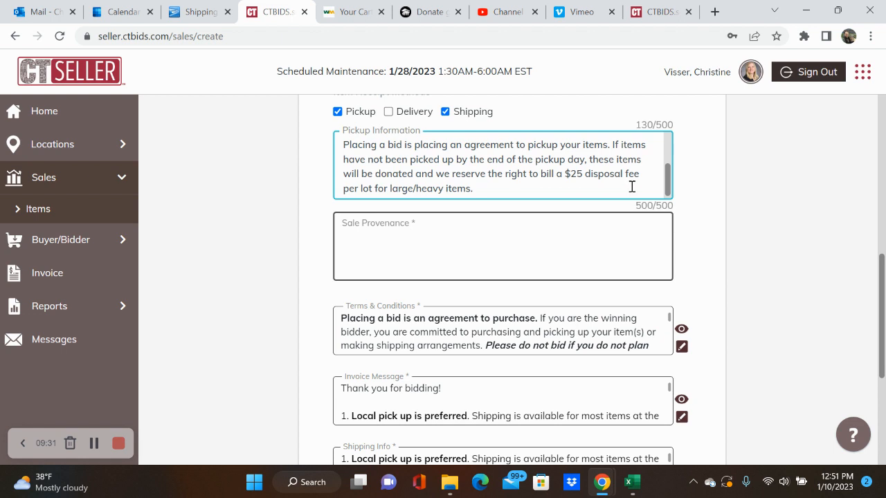
scroll(631, 186, "down", 1)
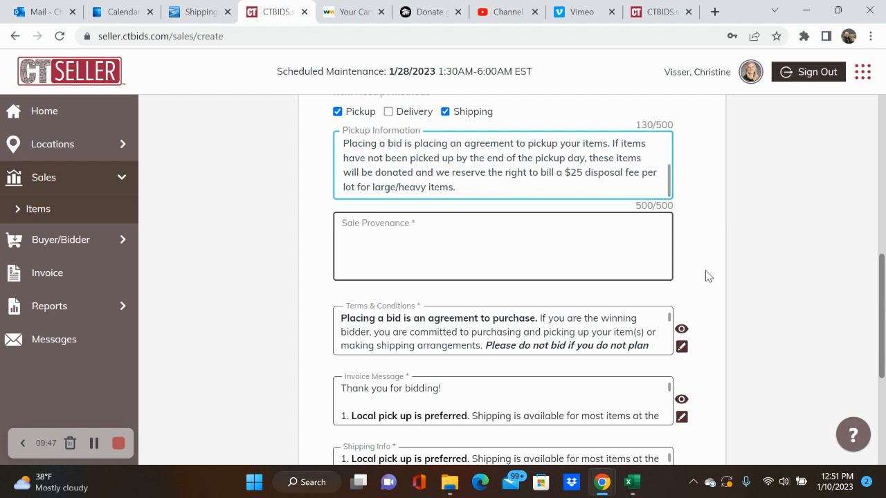
scroll(706, 273, "down", 1)
scroll(706, 273, "up", 2)
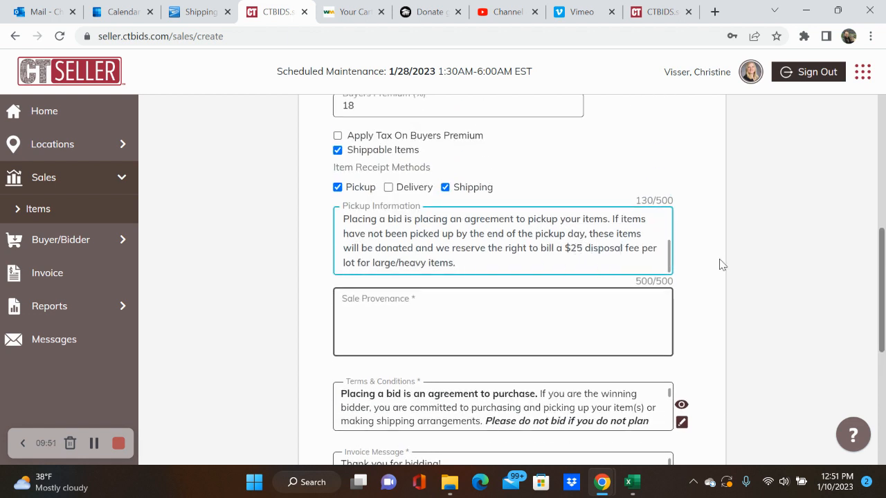
scroll(706, 261, "down", 1)
scroll(706, 257, "down", 2)
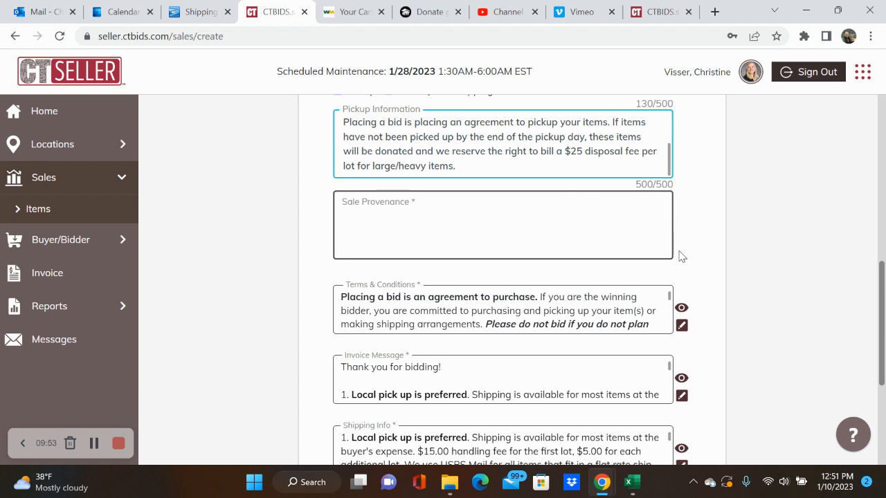
Step: Enter 'TBD' as the Sale Provenance
left_click(612, 231)
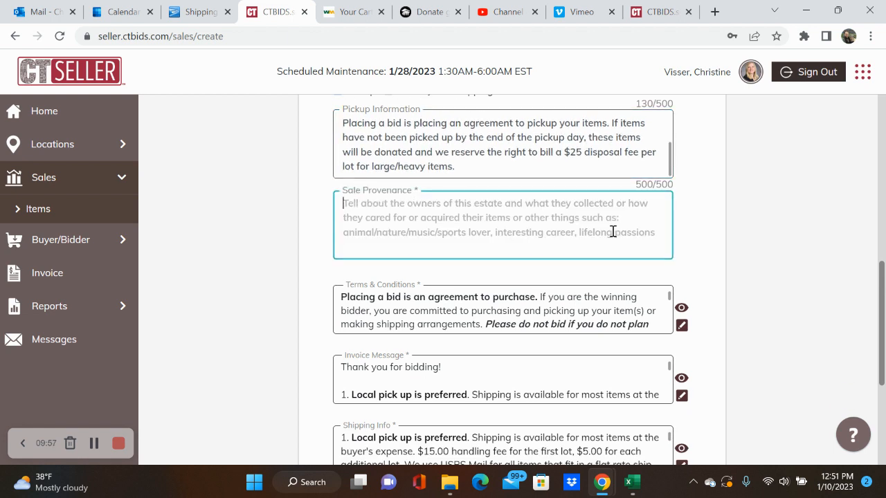
type("TBD")
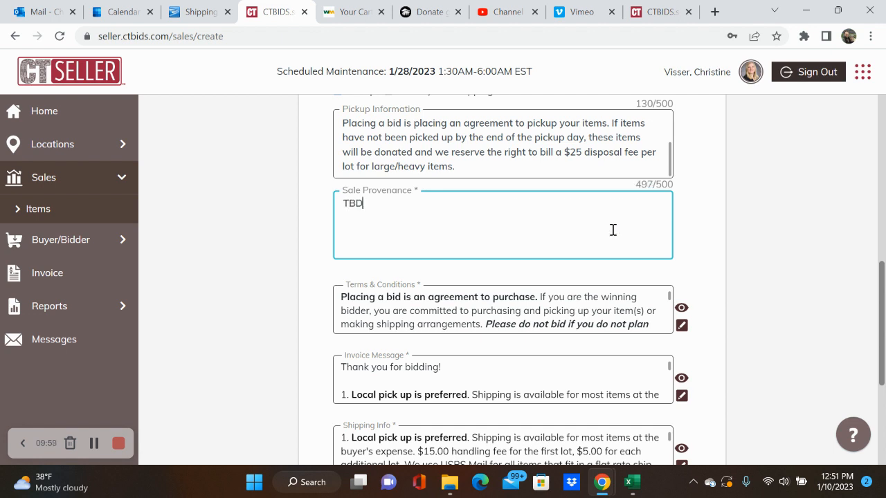
left_click(793, 232)
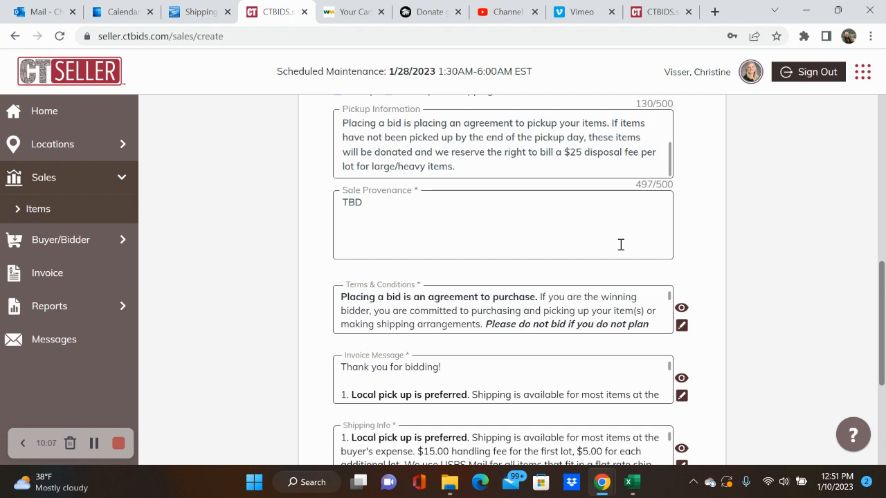
Step: Scroll through the form to review the prefilled terms, invoice message, shipping and payment info
scroll(740, 173, "up", 1)
scroll(636, 192, "up", 2)
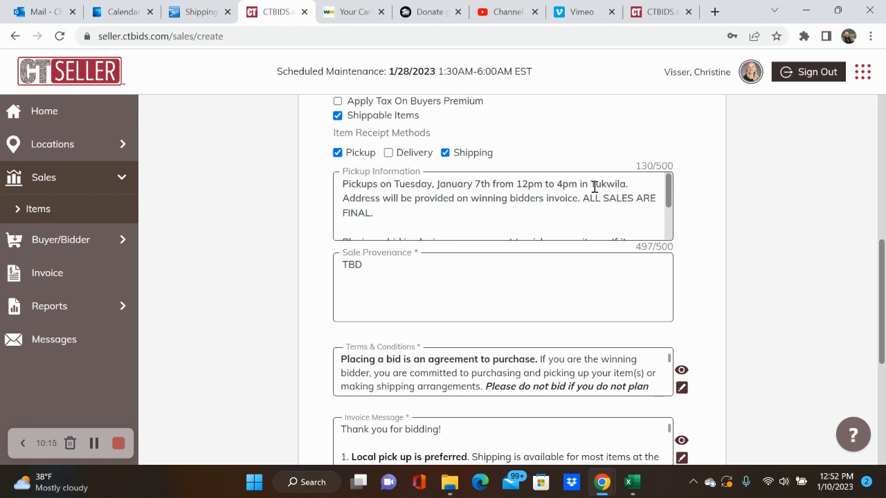
scroll(549, 219, "down", 3)
scroll(508, 293, "down", 1)
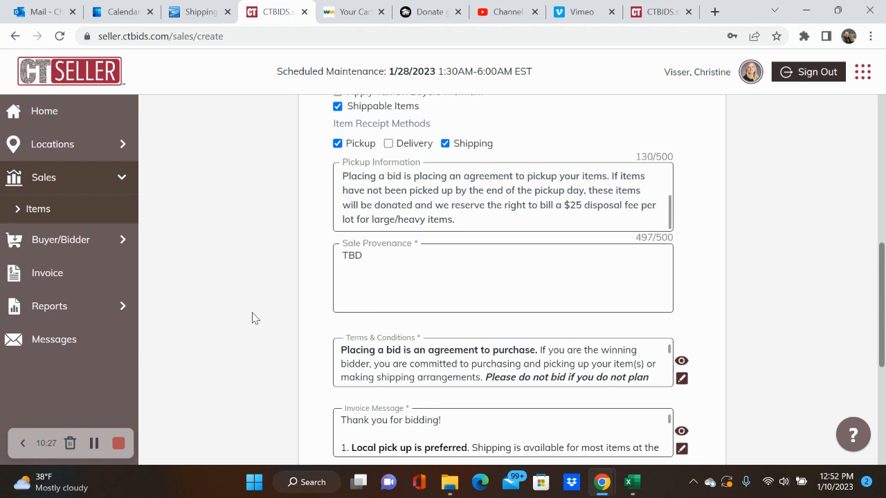
scroll(271, 344, "down", 1)
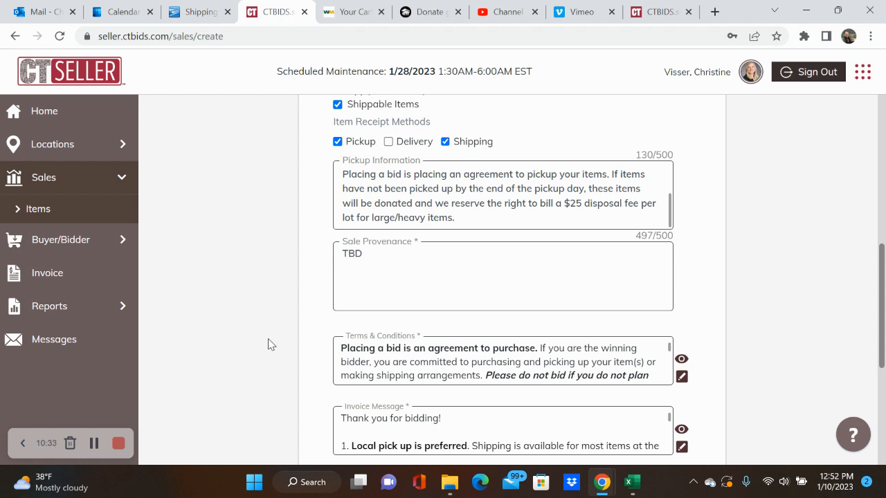
scroll(271, 345, "down", 1)
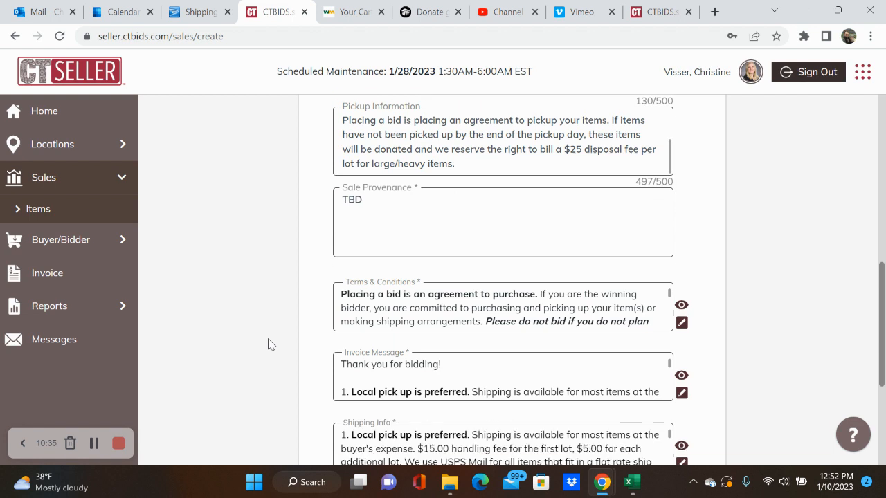
scroll(374, 360, "down", 1)
scroll(369, 364, "down", 1)
scroll(367, 367, "up", 3)
scroll(296, 376, "down", 2)
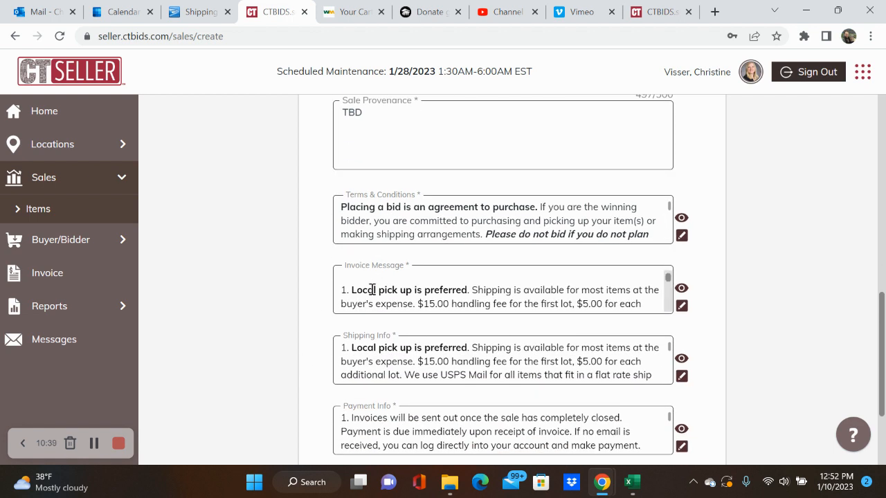
scroll(369, 289, "up", 1)
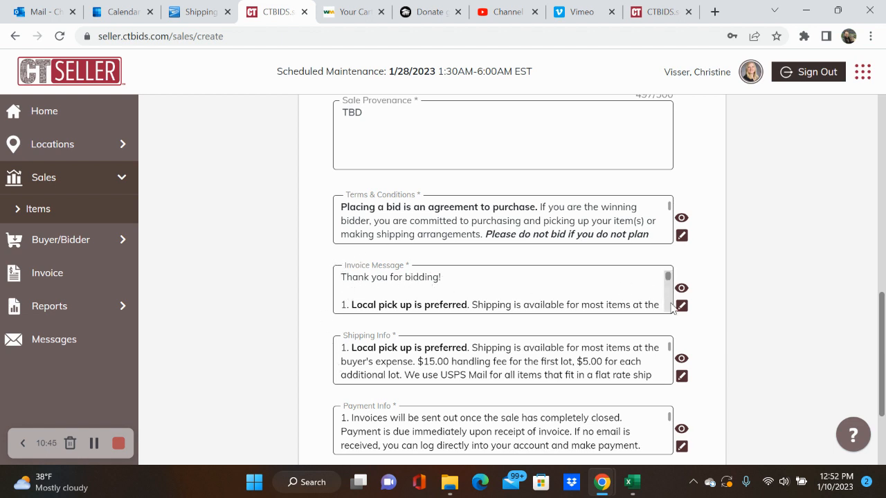
Step: Add 'Please remember to signup for a pickup time using our Sign-Up Genius link HERE.' to the invoice message, bolding HERE, and save
left_click(682, 307)
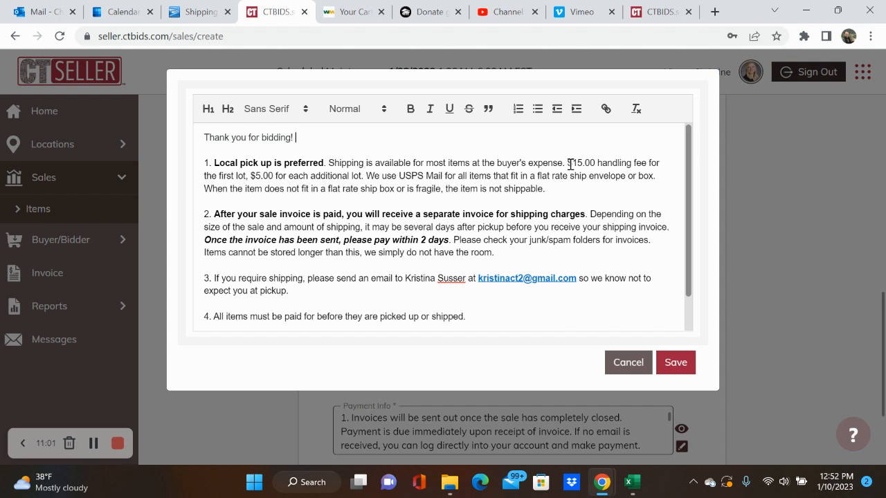
type("Please remember to signup ")
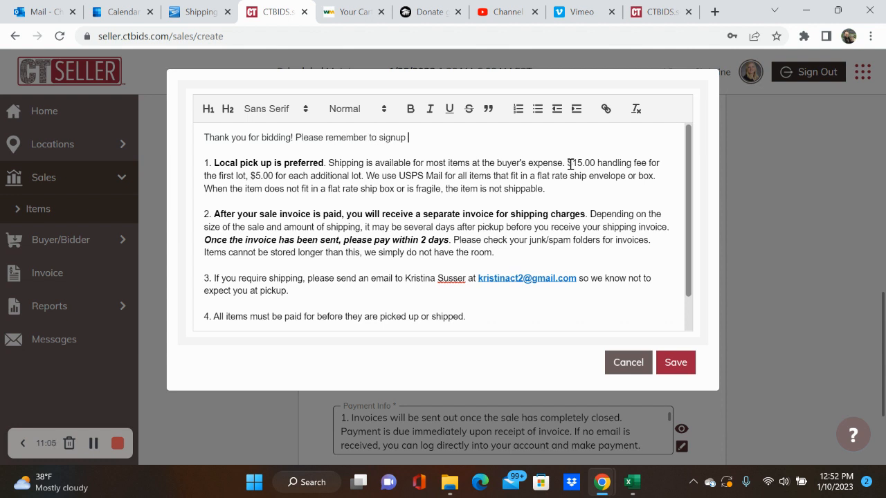
type("for a pickup time using our Sign-")
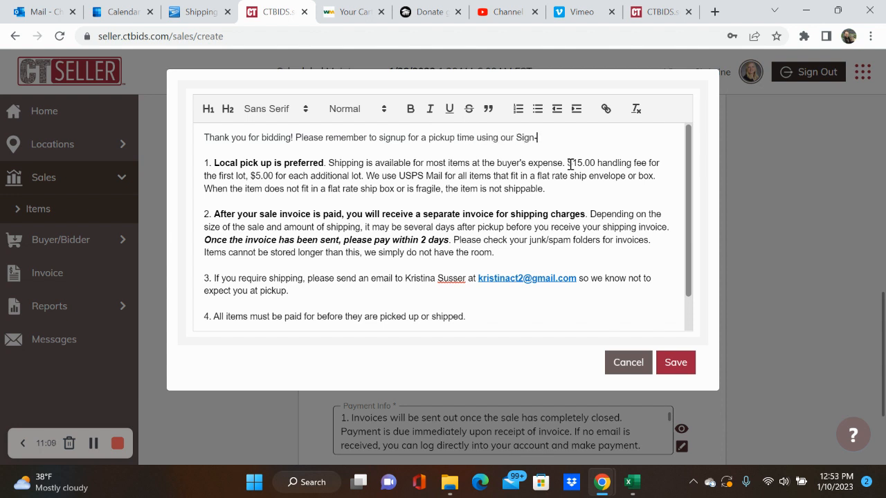
type("Up Genius lin")
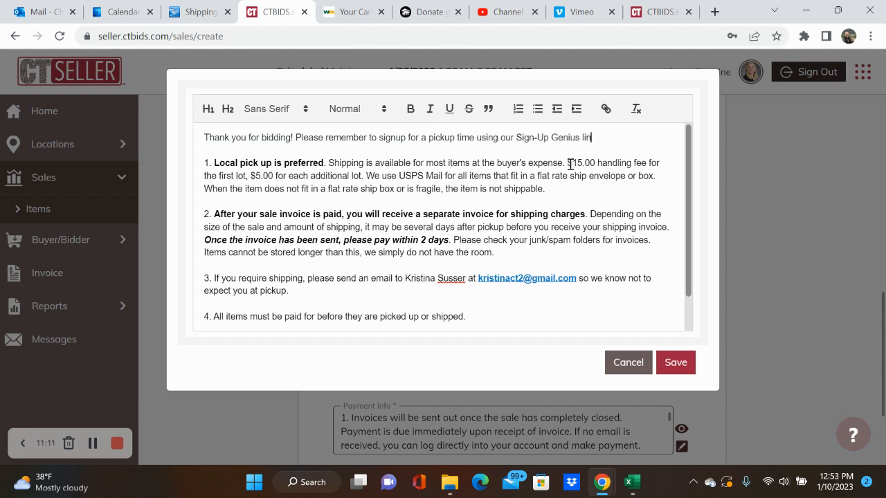
type("k HERE.")
left_click_drag(624, 137, 601, 135)
left_click(411, 110)
left_click(681, 367)
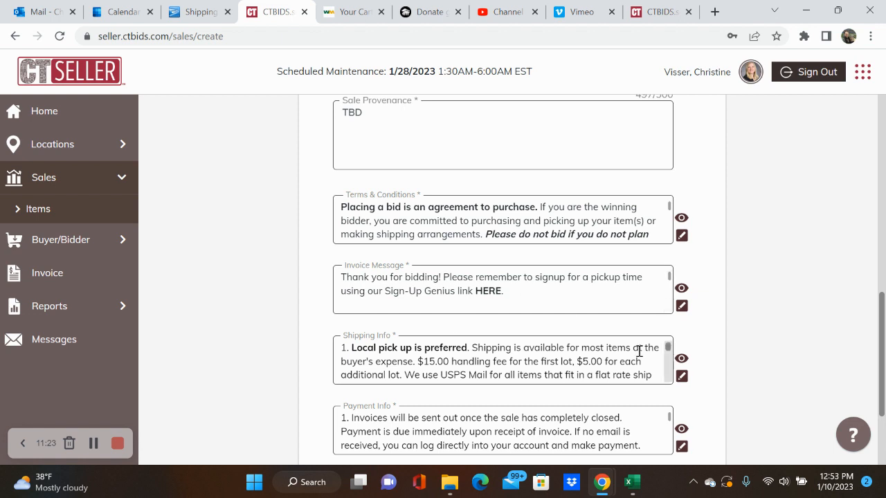
Step: Set the Staff Checkpoint to 'Does item include dimensions, brand, model, features/defects?' and save the sale
scroll(752, 361, "down", 2)
scroll(754, 362, "down", 2)
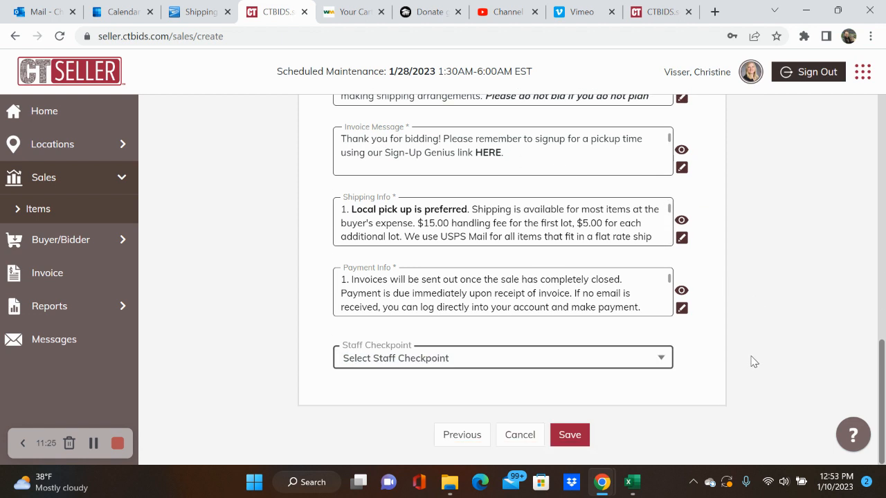
left_click(588, 356)
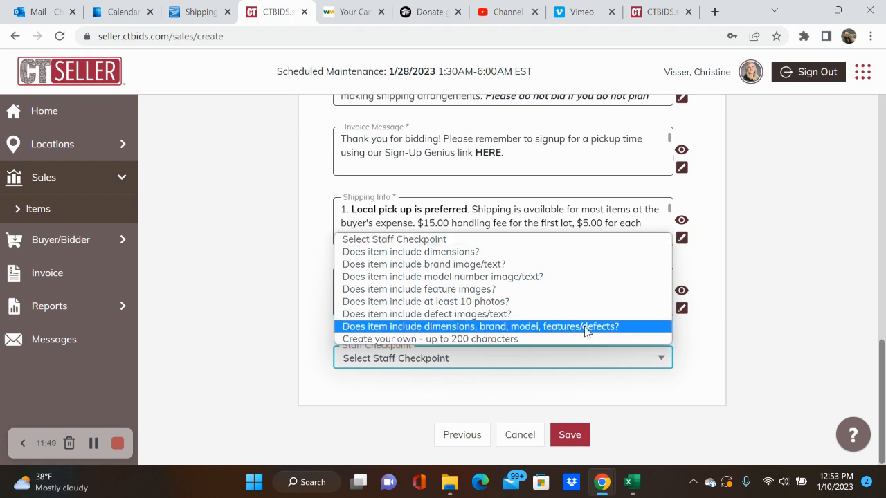
left_click(584, 327)
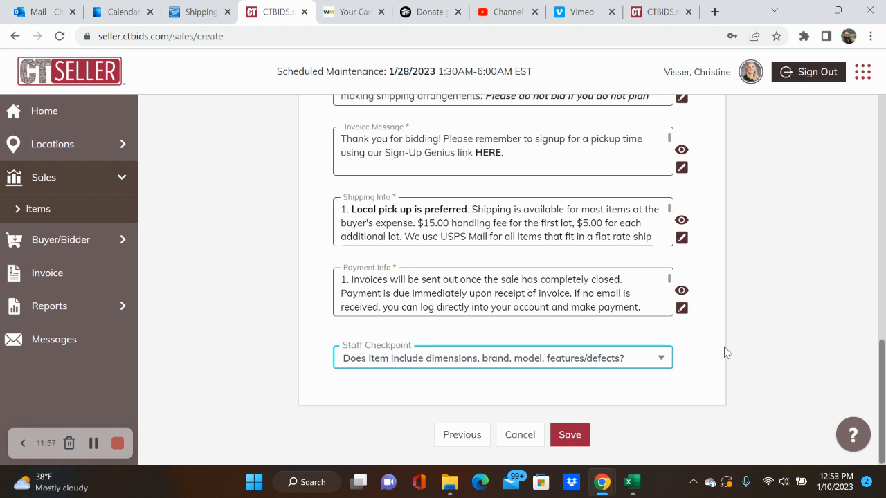
left_click(571, 436)
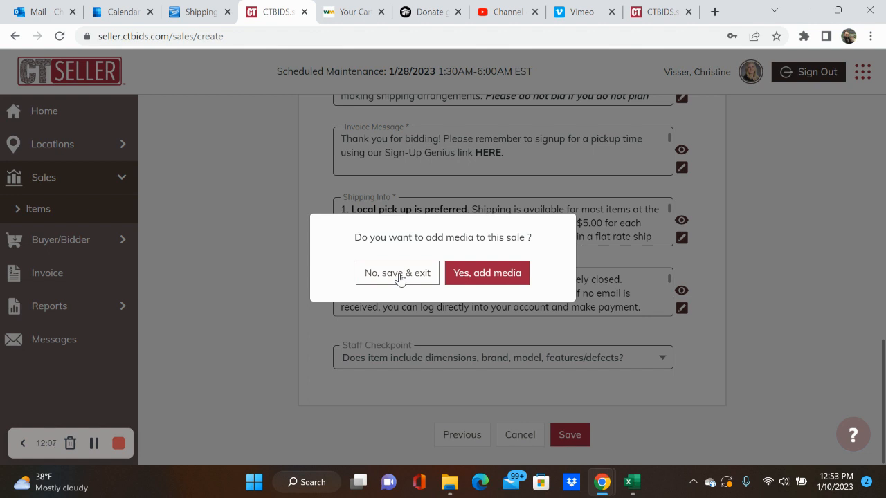
Step: Save and exit without media, then reopen Dumpster Fire Auction - NAME TBD for editing
left_click(400, 275)
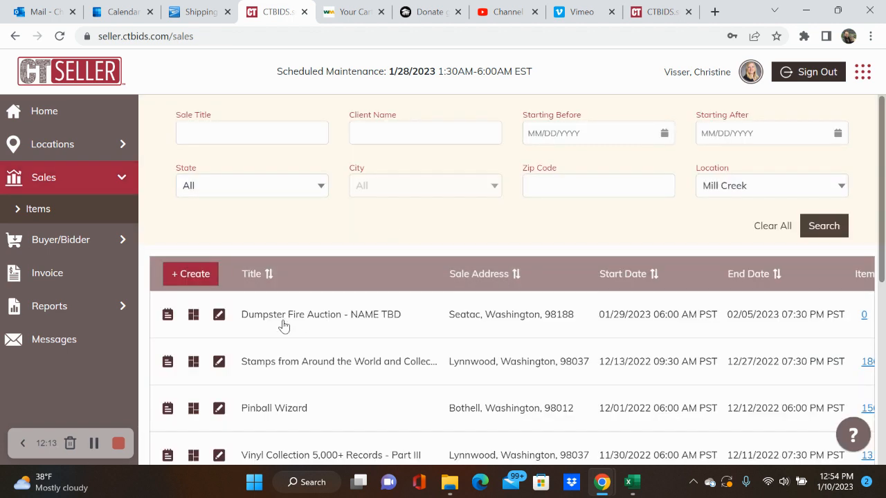
left_click(217, 315)
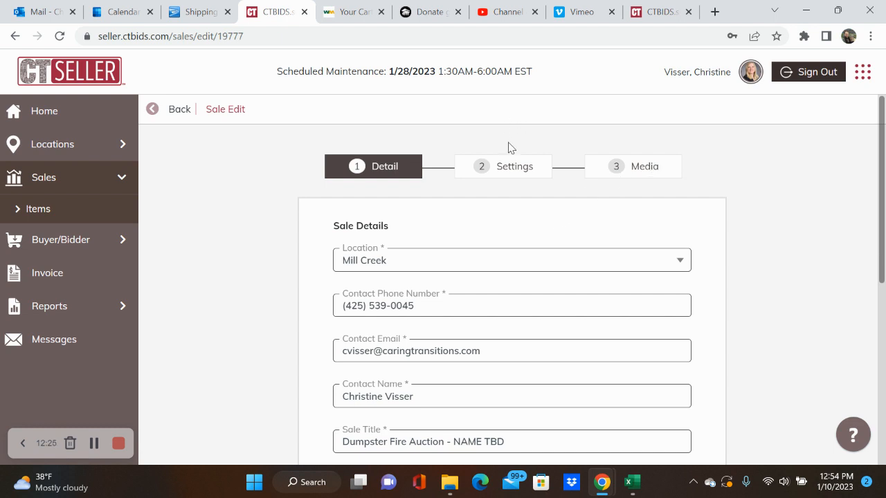
Step: Review Settings and Media, start picking relocation.PNG as cover photo but cancel, then return to Sales
left_click(517, 167)
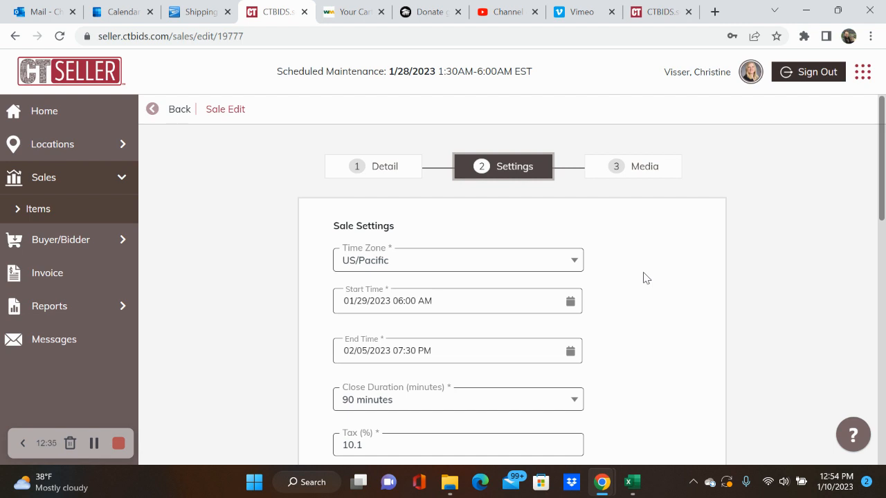
left_click(651, 168)
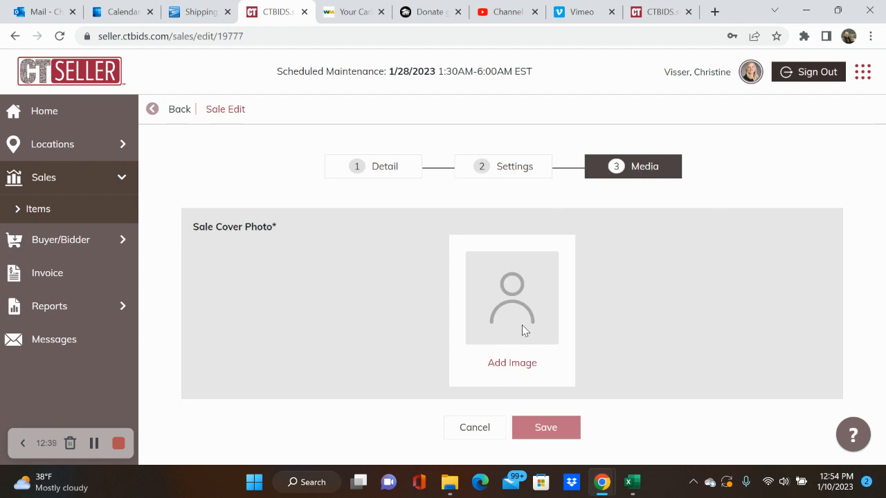
left_click(516, 365)
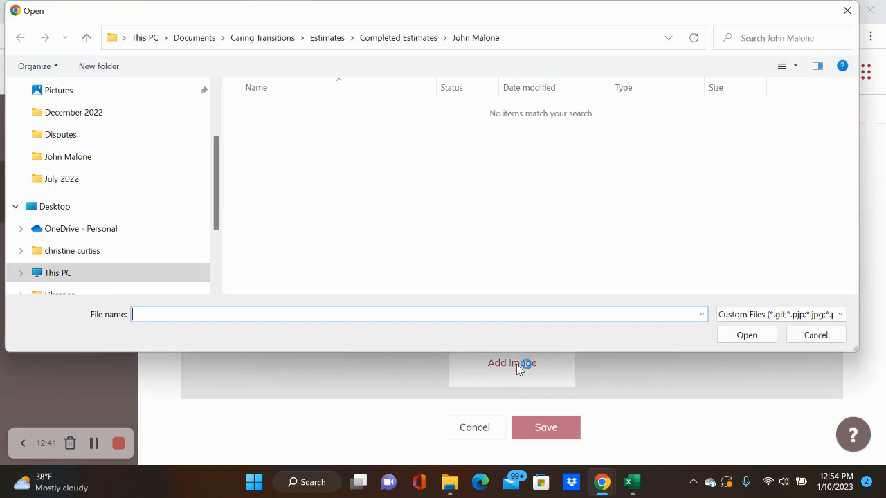
scroll(136, 157, "up", 3)
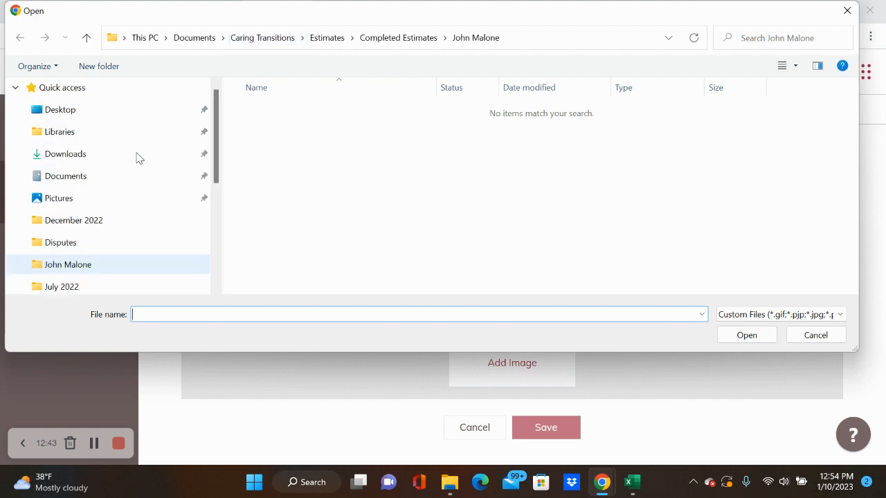
left_click(83, 197)
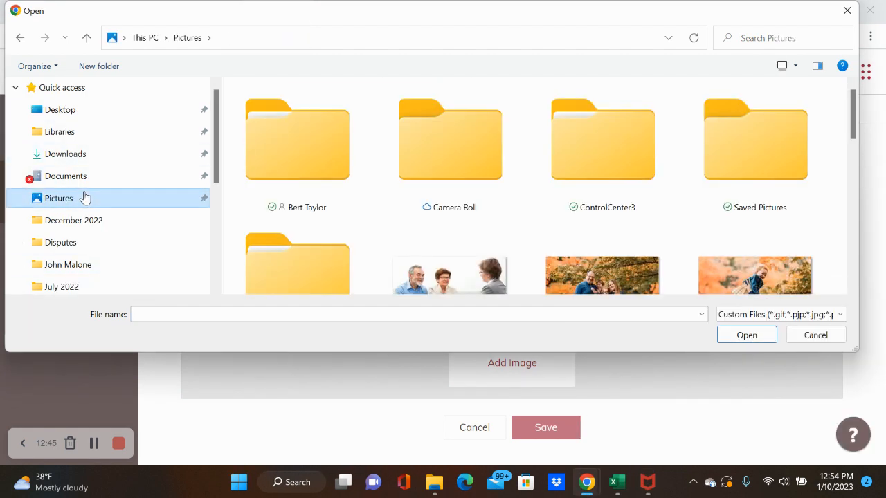
scroll(436, 193, "down", 10)
scroll(436, 194, "down", 1)
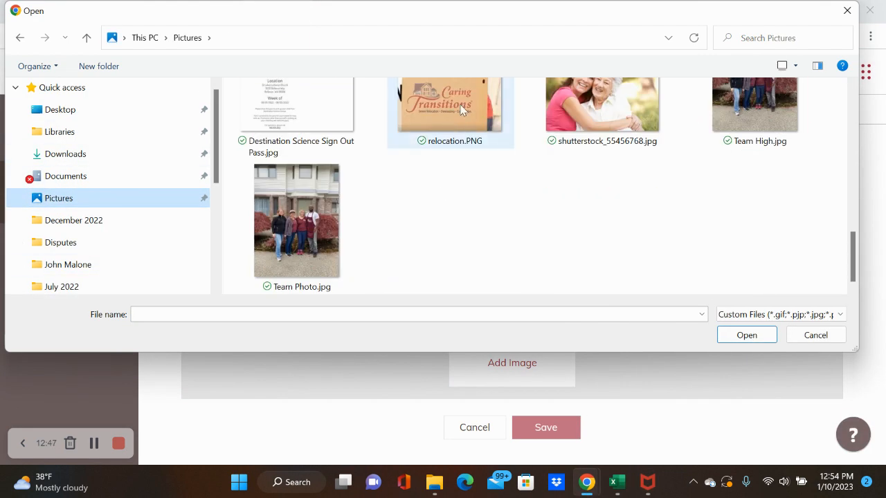
left_click(449, 120)
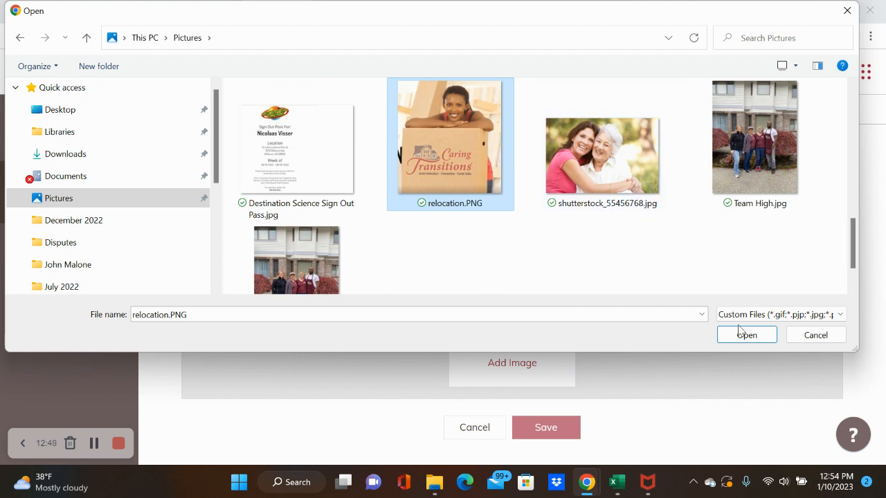
left_click(815, 335)
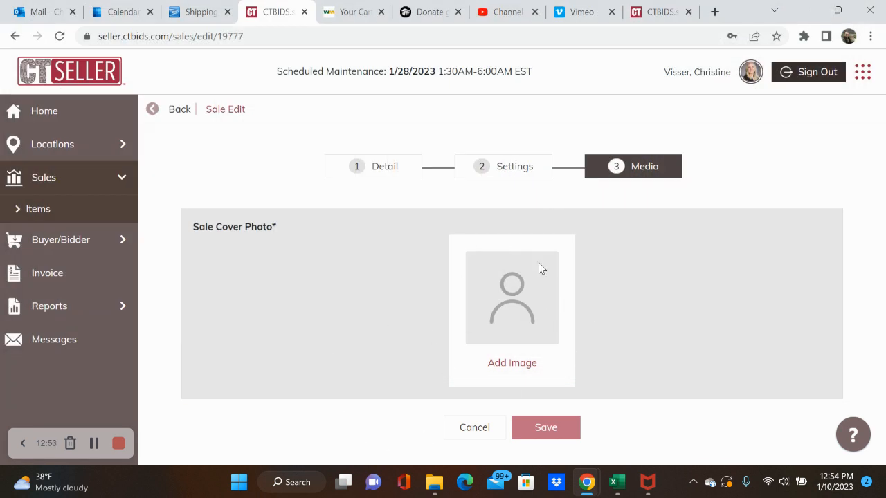
left_click(180, 116)
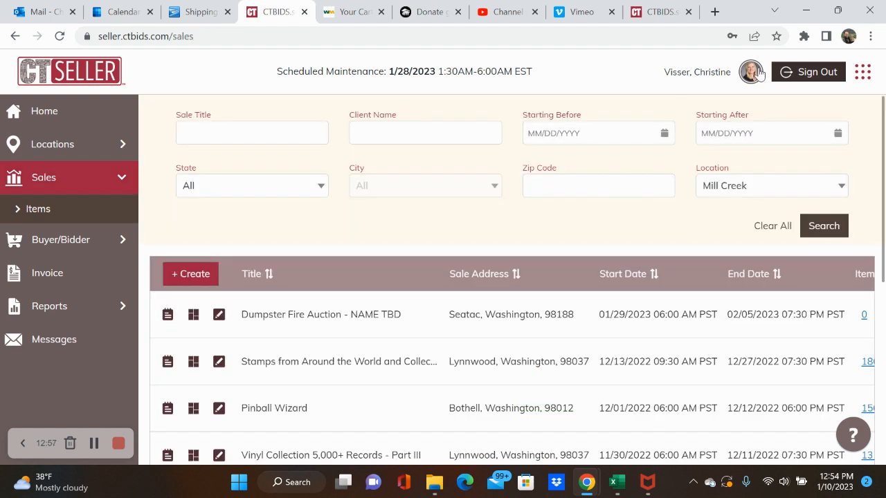
left_click(759, 74)
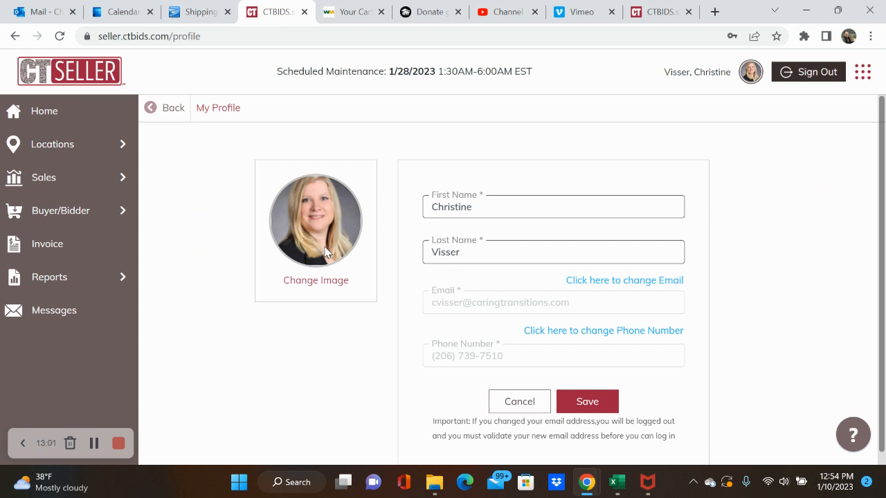
left_click(85, 118)
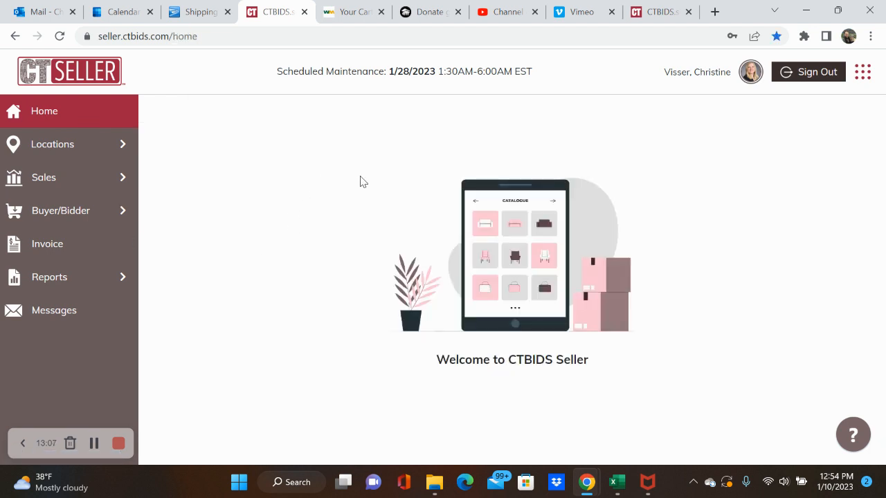
left_click(62, 182)
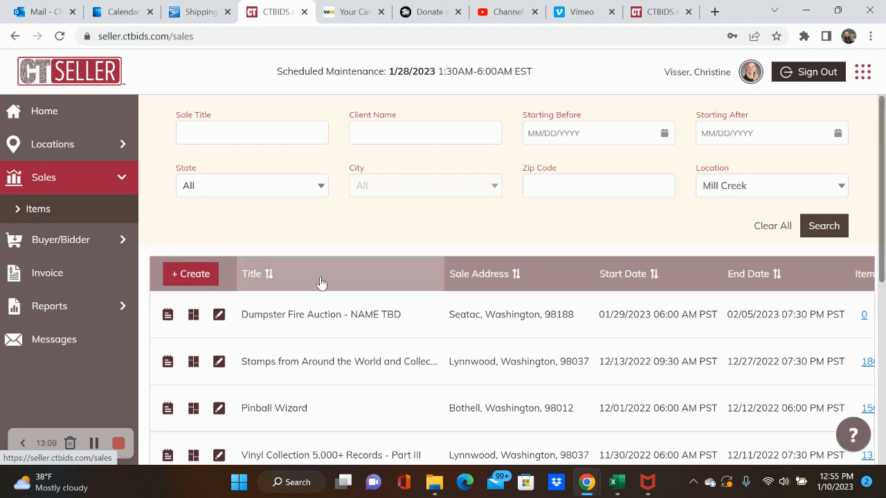
left_click(486, 320)
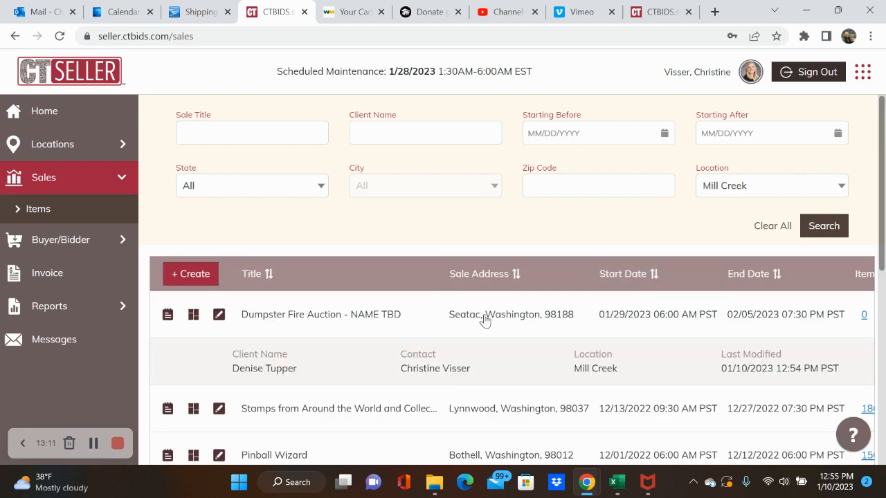
left_click(374, 317)
scroll(319, 218, "down", 4)
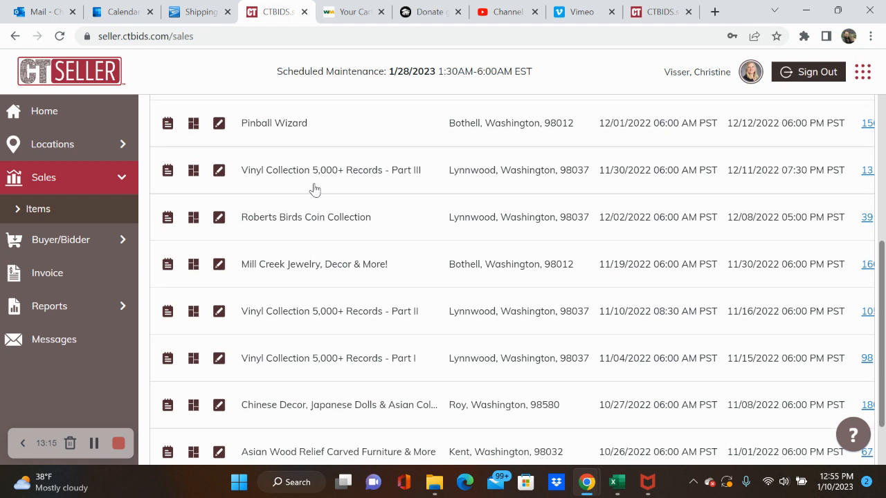
left_click(393, 174)
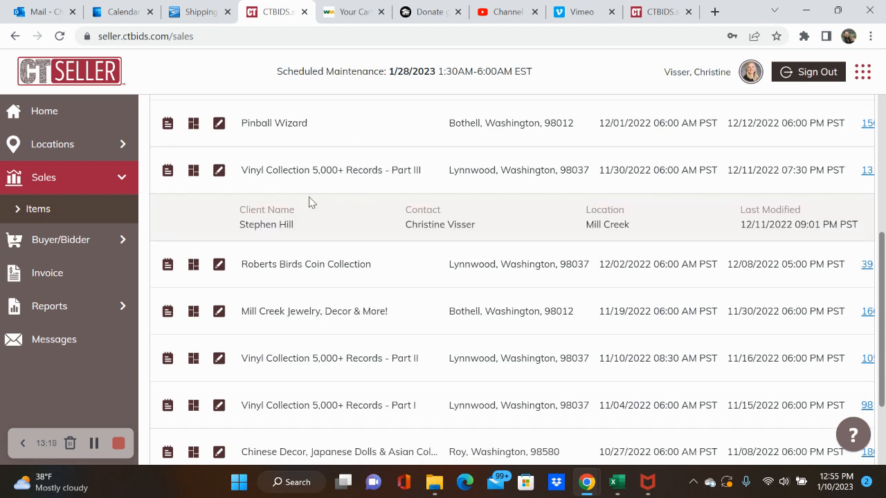
right_click(618, 170)
left_click(652, 163)
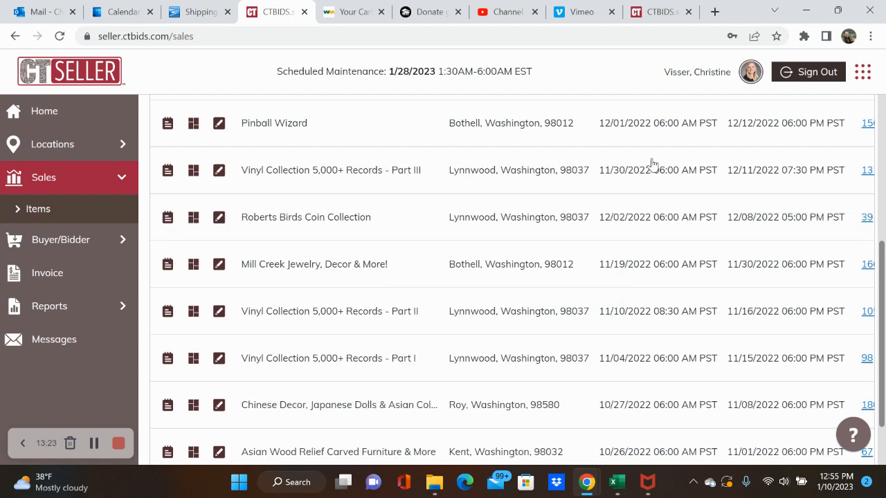
scroll(583, 205, "up", 5)
left_click(565, 306)
scroll(528, 353, "down", 2)
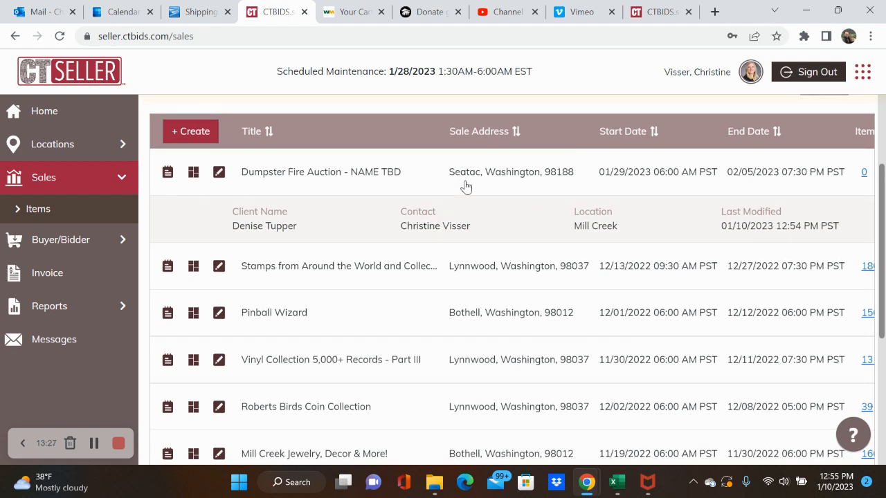
left_click(463, 185)
scroll(454, 195, "up", 2)
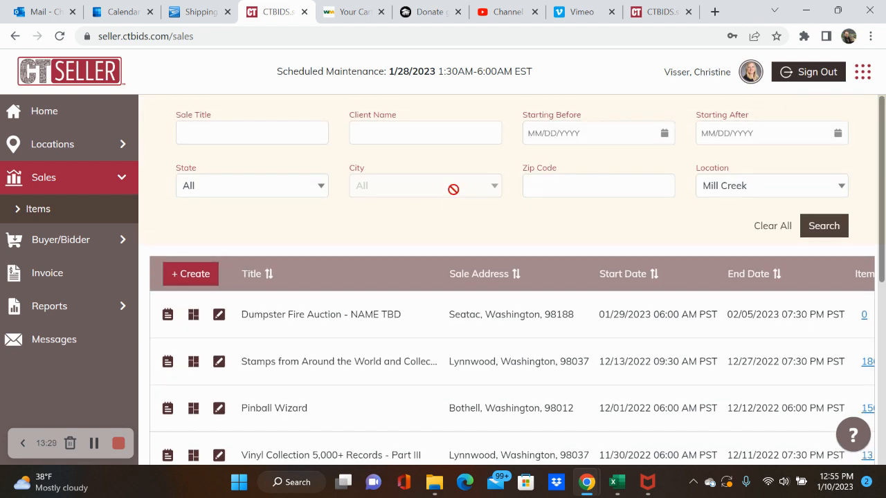